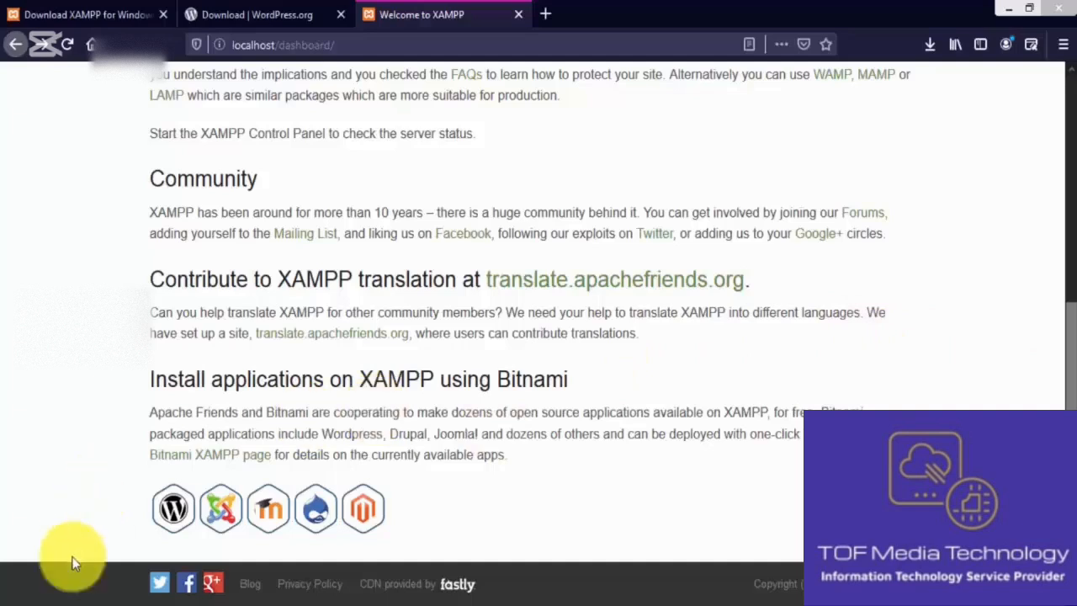
Step: Switch from Firefox to the File Explorer Libraries window
left_click(81, 605)
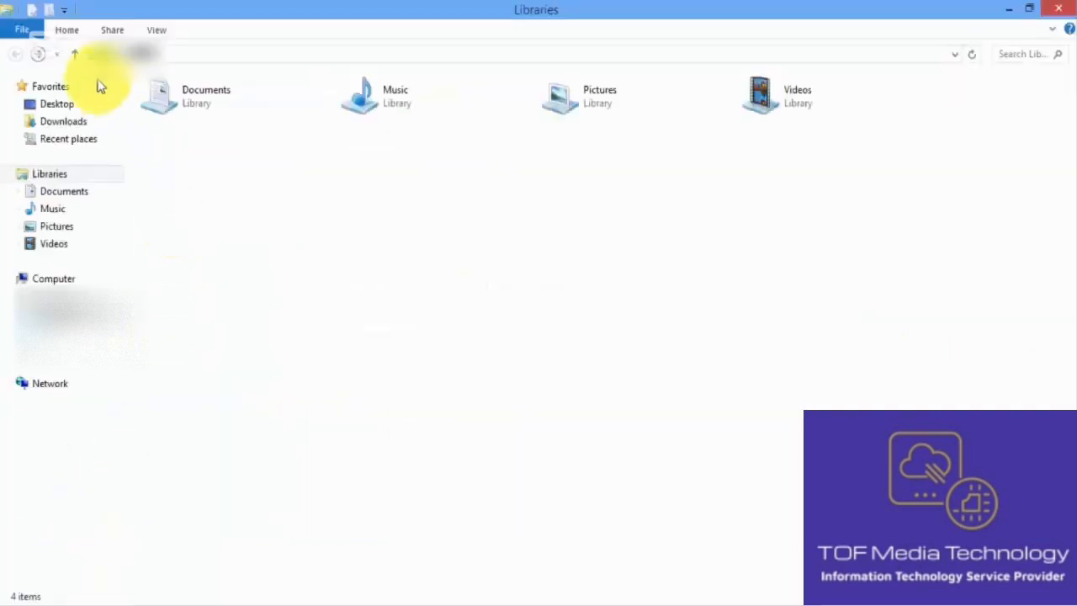
Step: Copy the wordpress-5.4.2 folder from Downloads, then go to the Computer drives view
left_click(84, 122)
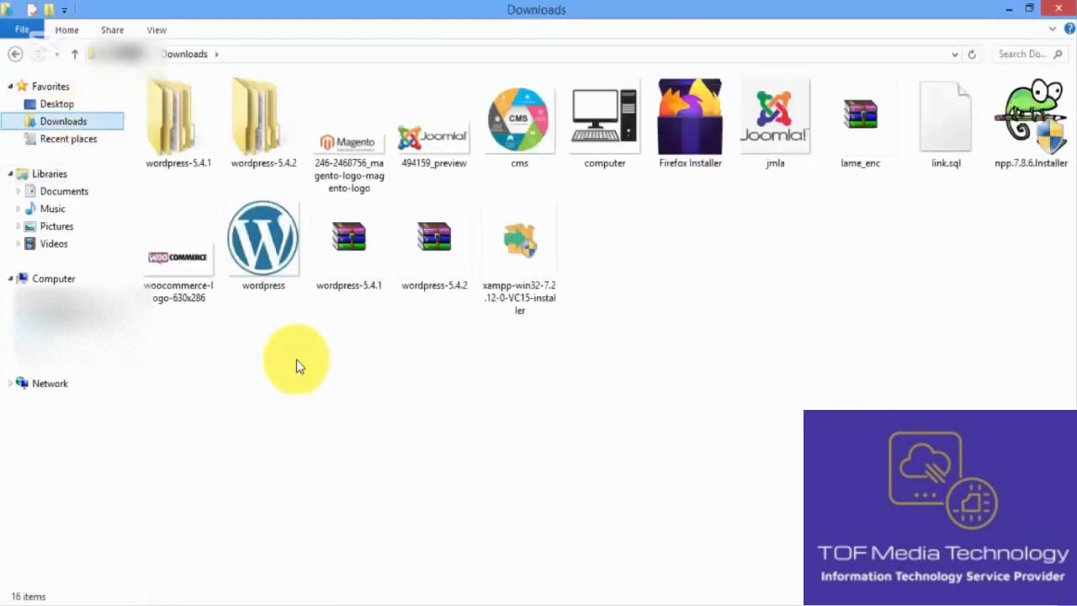
left_click(264, 113)
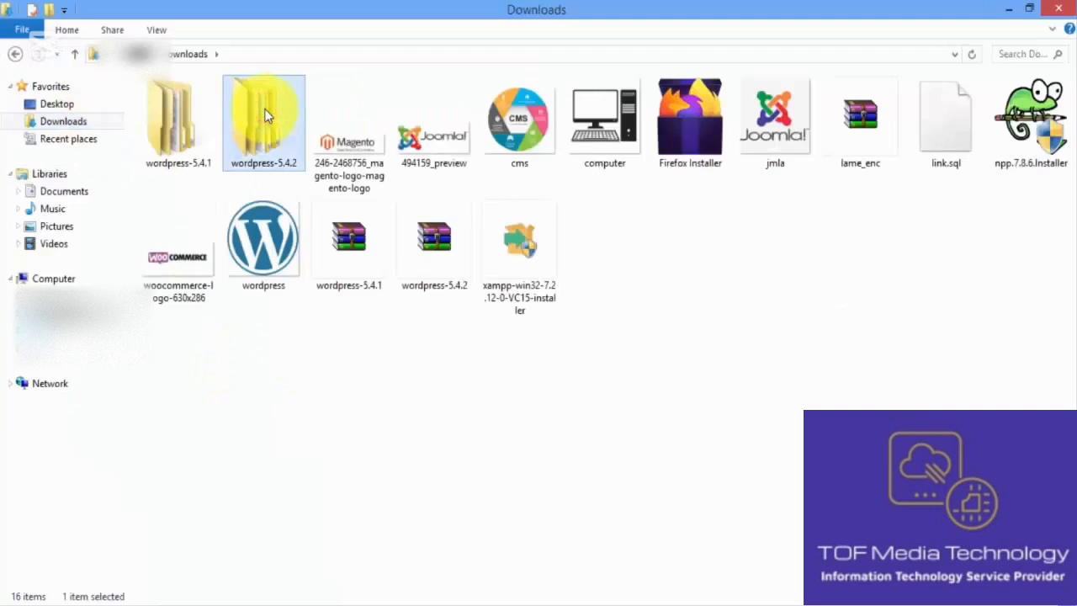
right_click(266, 115)
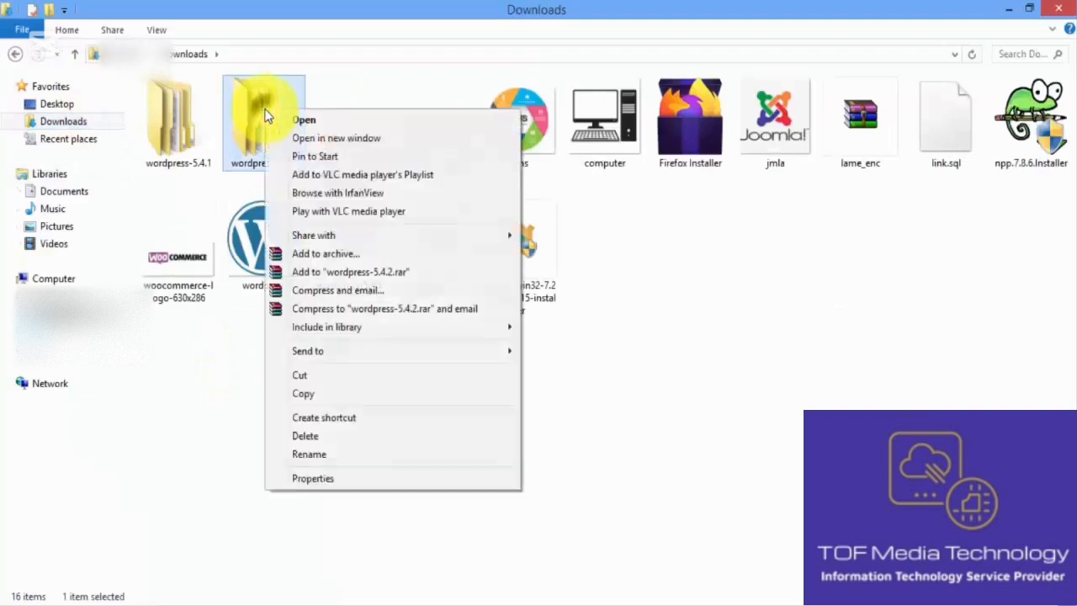
left_click(338, 394)
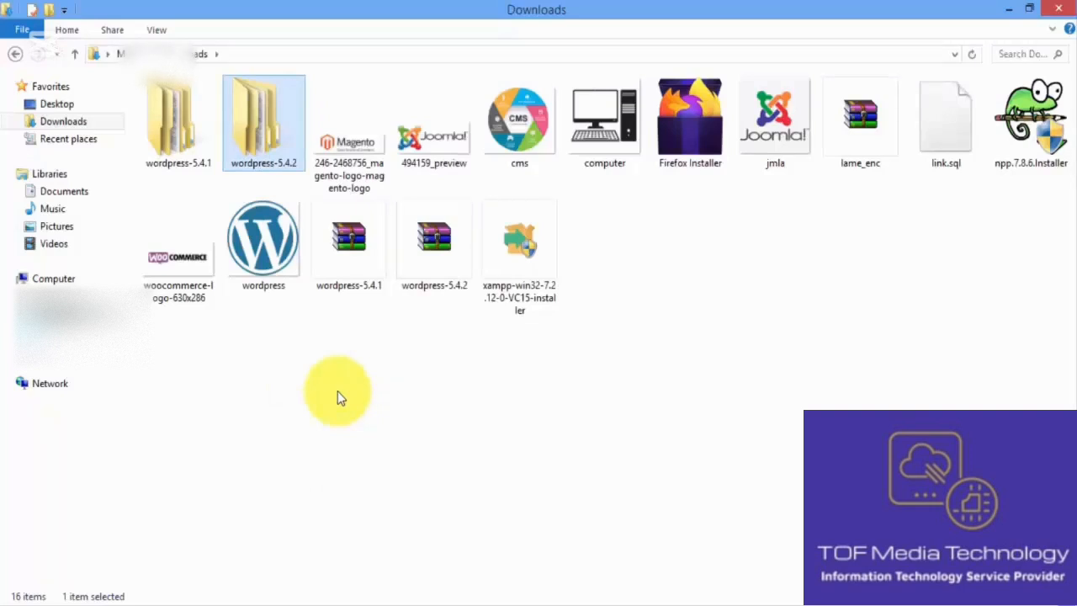
left_click(84, 280)
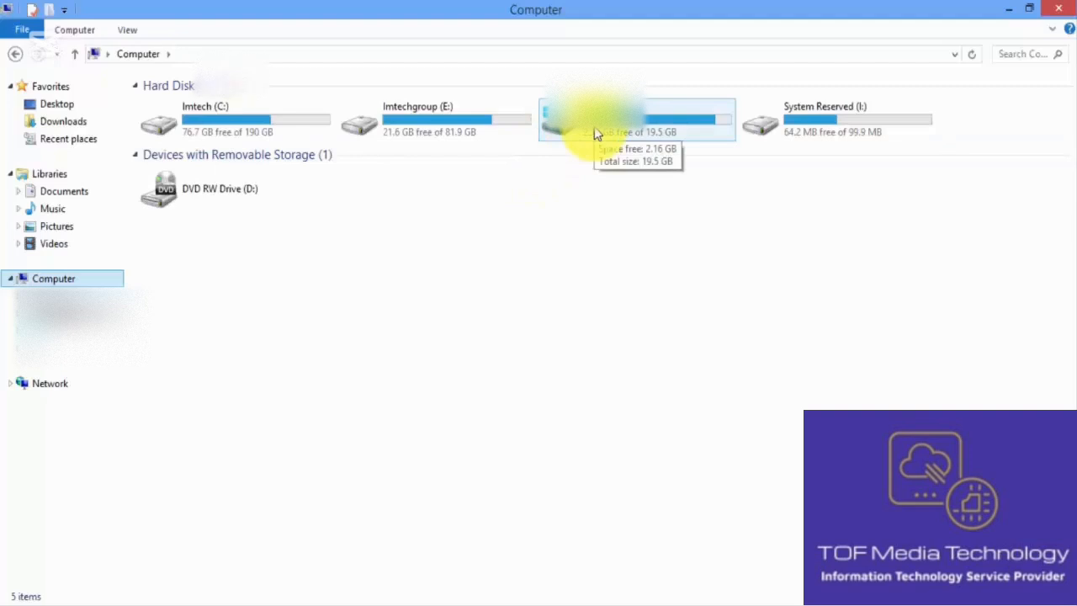
Step: Navigate into F: > xampp > htdocs
double_click(568, 118)
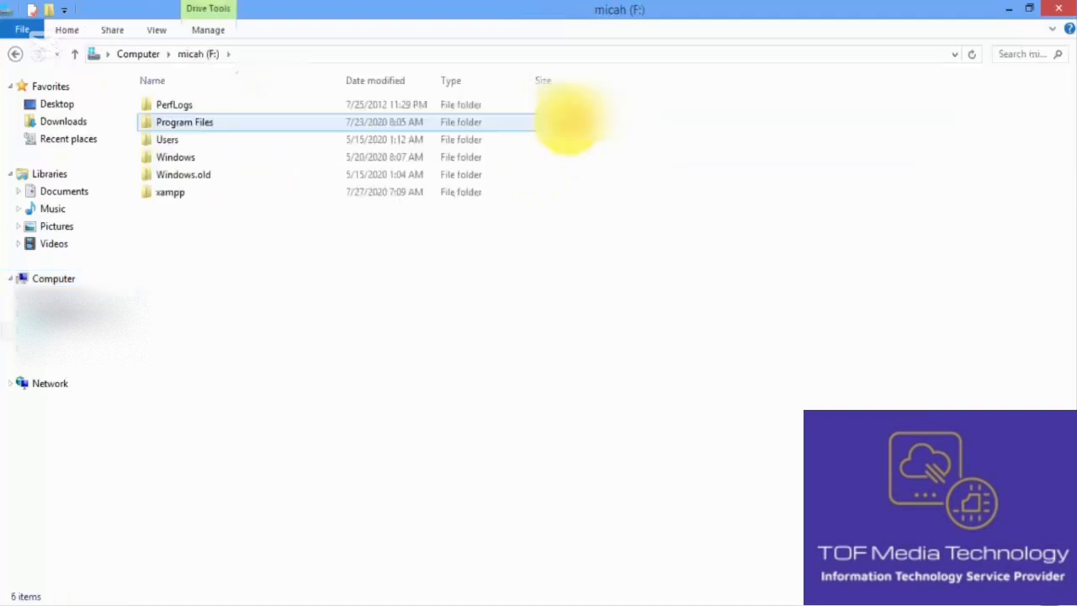
double_click(241, 202)
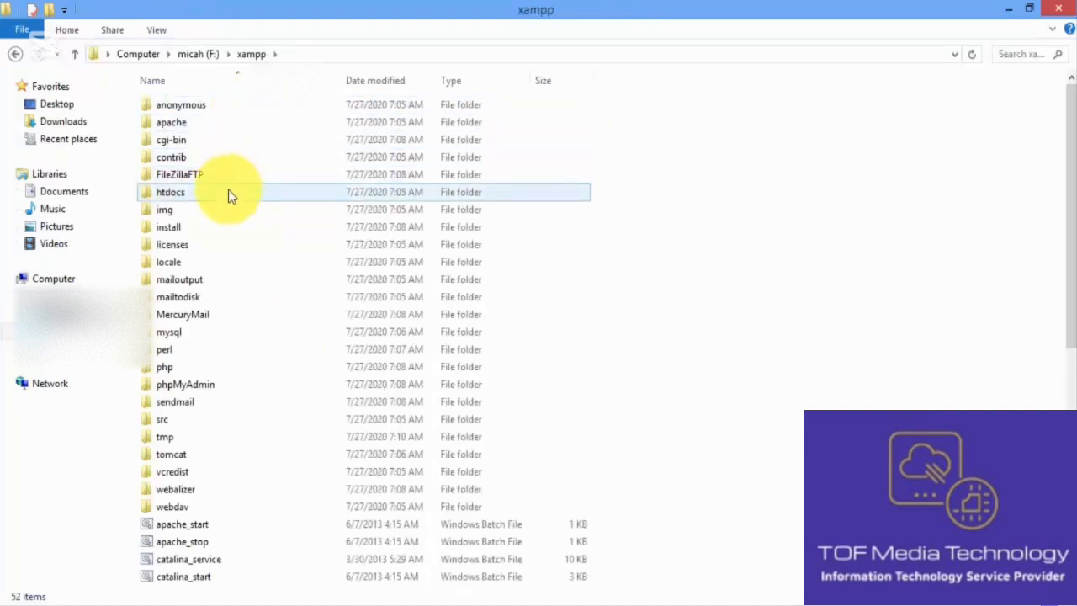
double_click(232, 195)
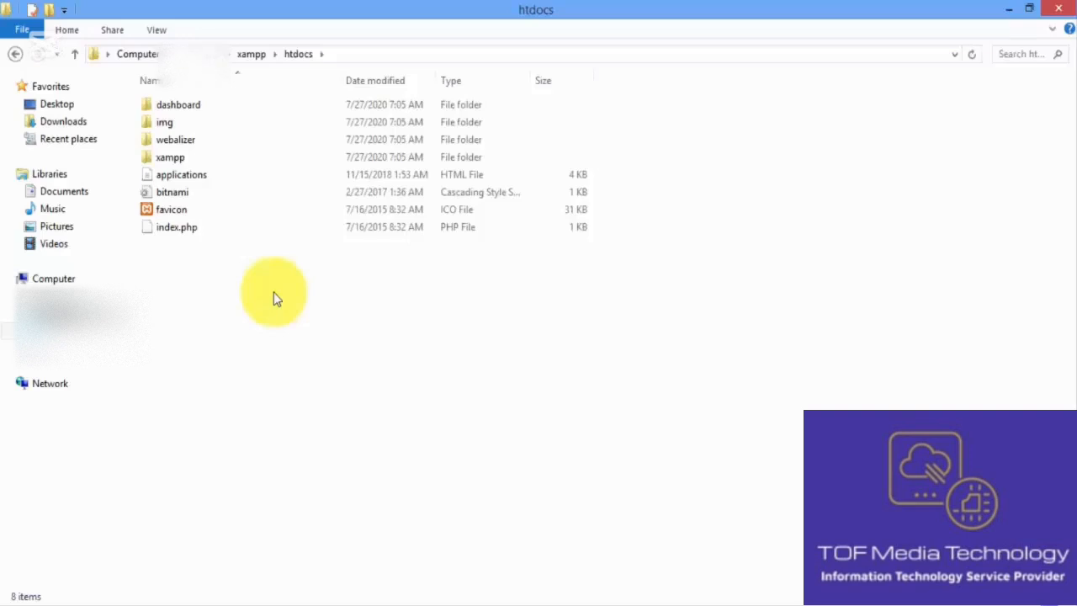
Step: Make a new folder named 'site' inside htdocs and open it
right_click(273, 292)
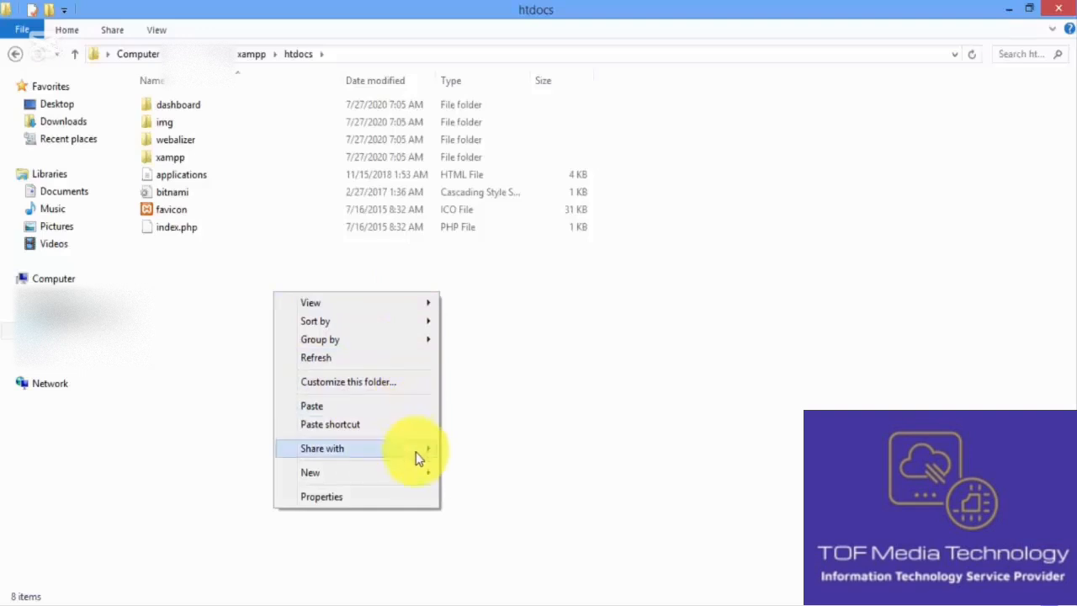
mouse_move(429, 476)
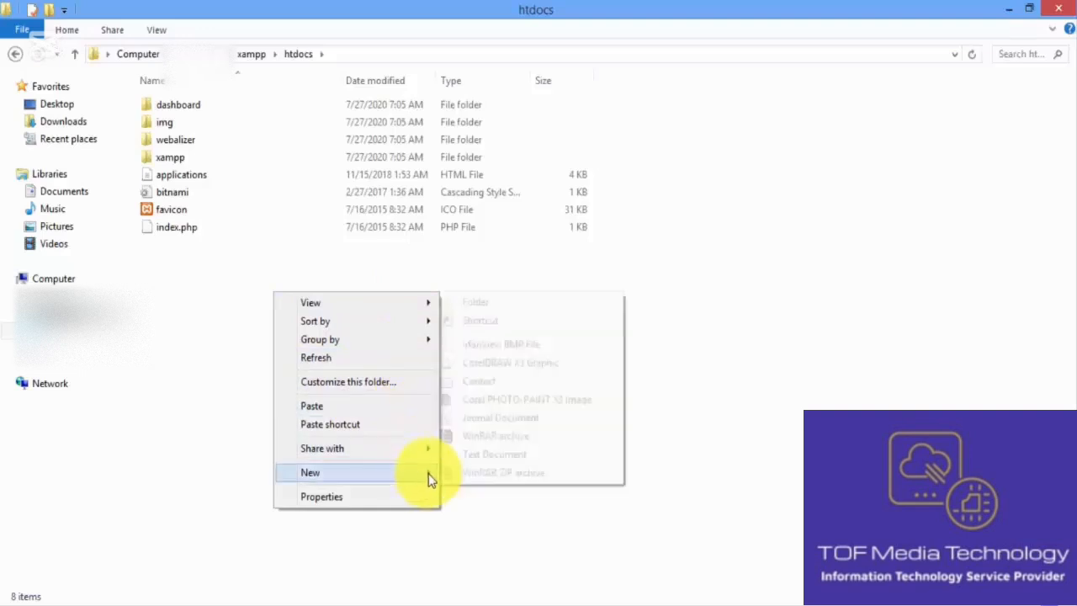
left_click(510, 303)
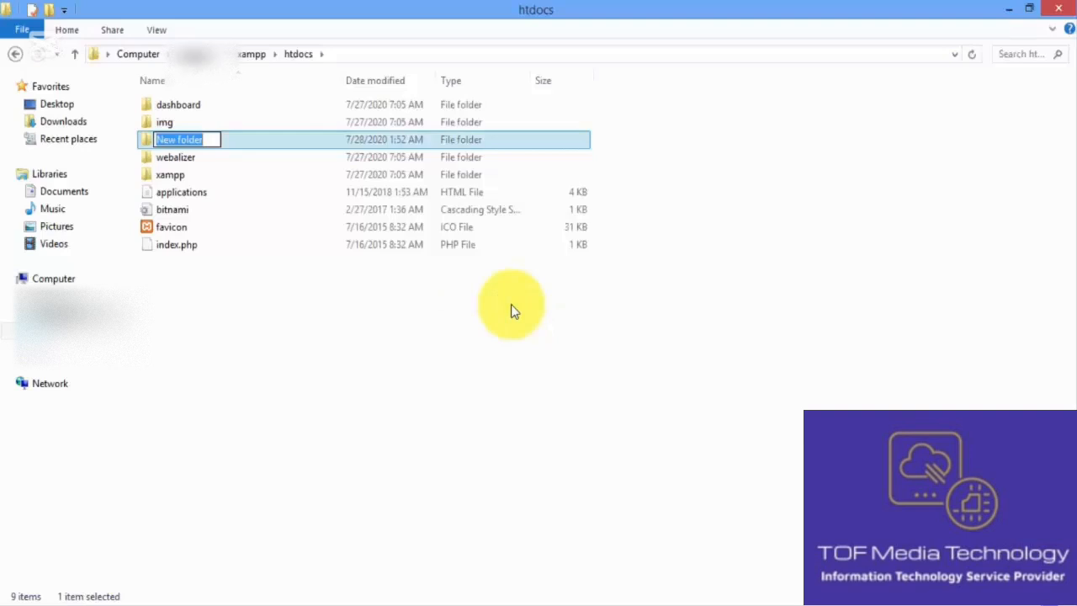
type("site")
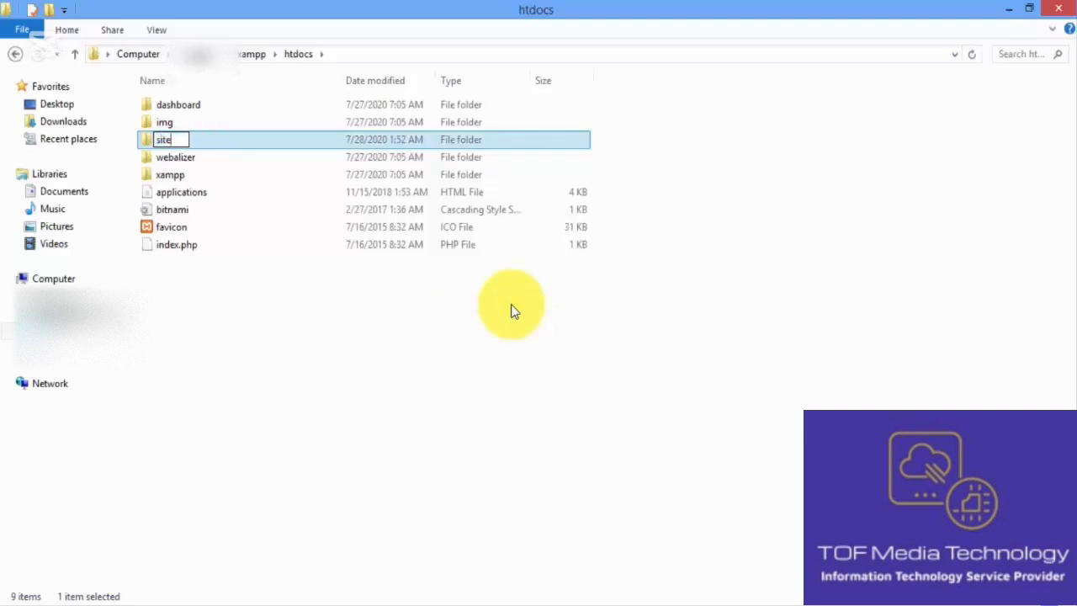
left_click(489, 316)
left_click(303, 149)
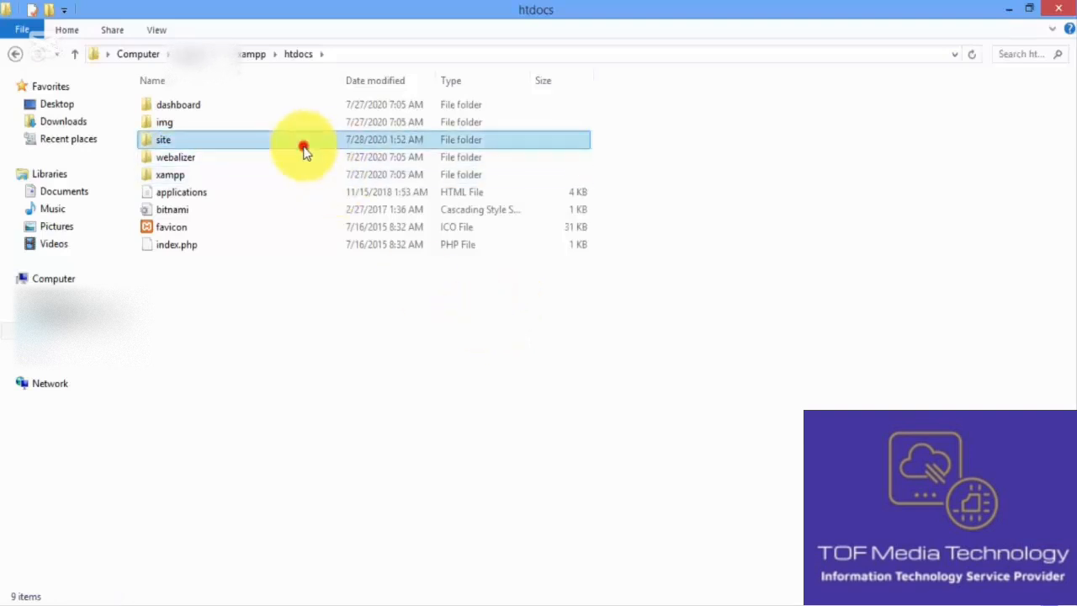
double_click(303, 149)
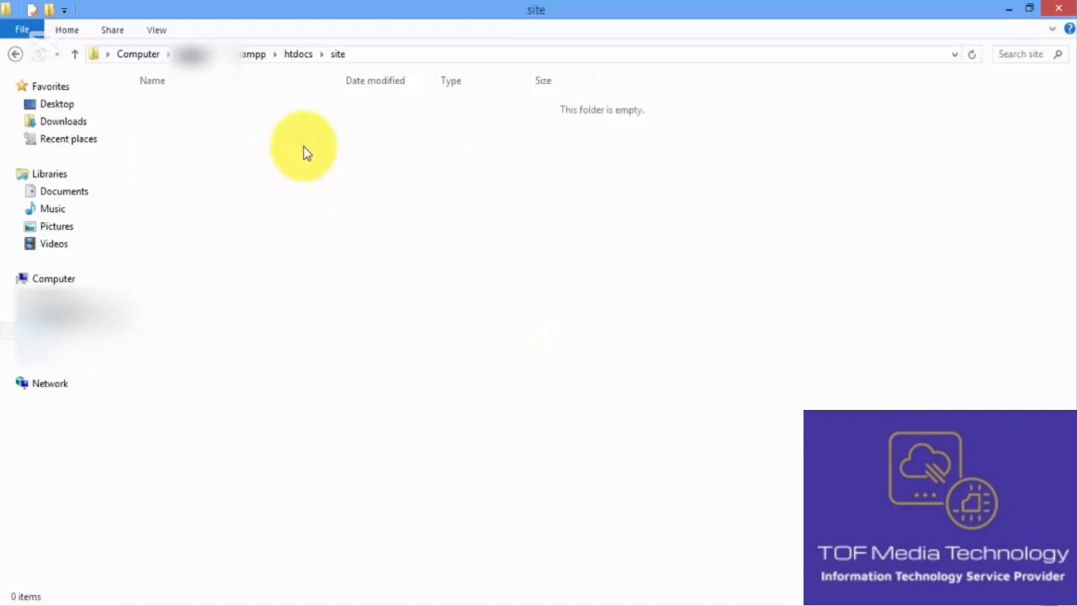
Step: Paste the copied wordpress-5.4.2 folder (2,112 items) into site
key("ctrl+v")
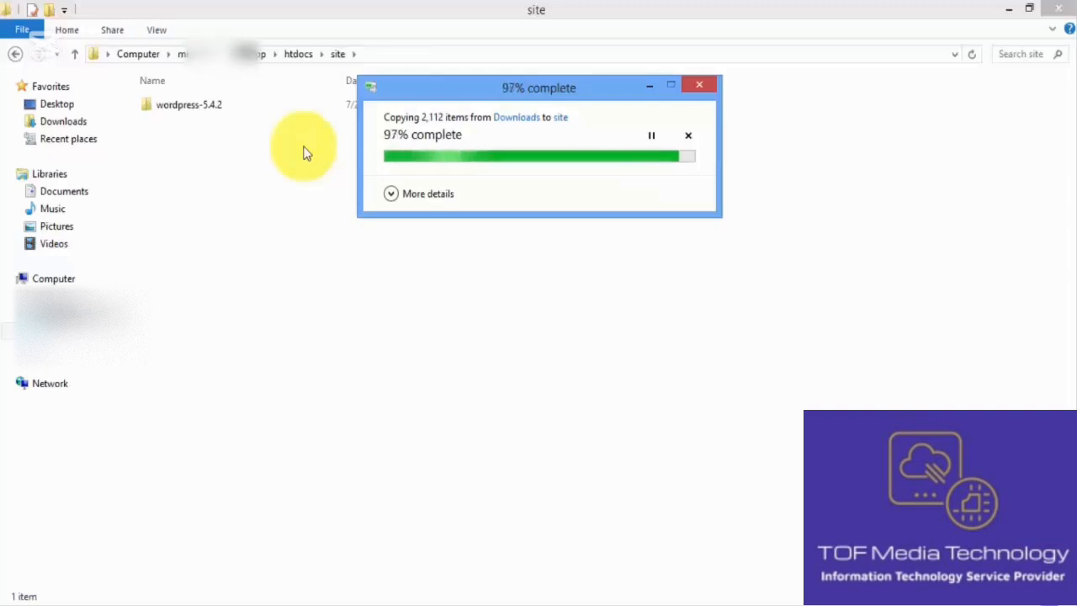
Step: Put the 19 files from wordpress-5.4.2\wordpress directly into the site folder
double_click(271, 107)
left_click(272, 108)
double_click(273, 108)
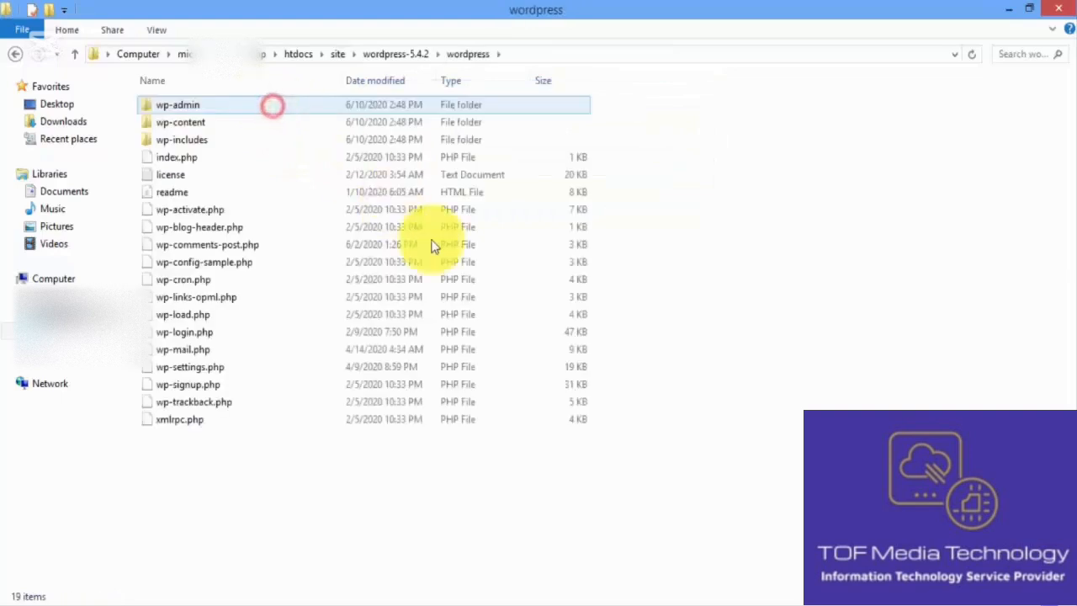
left_click_drag(690, 443, 310, 98)
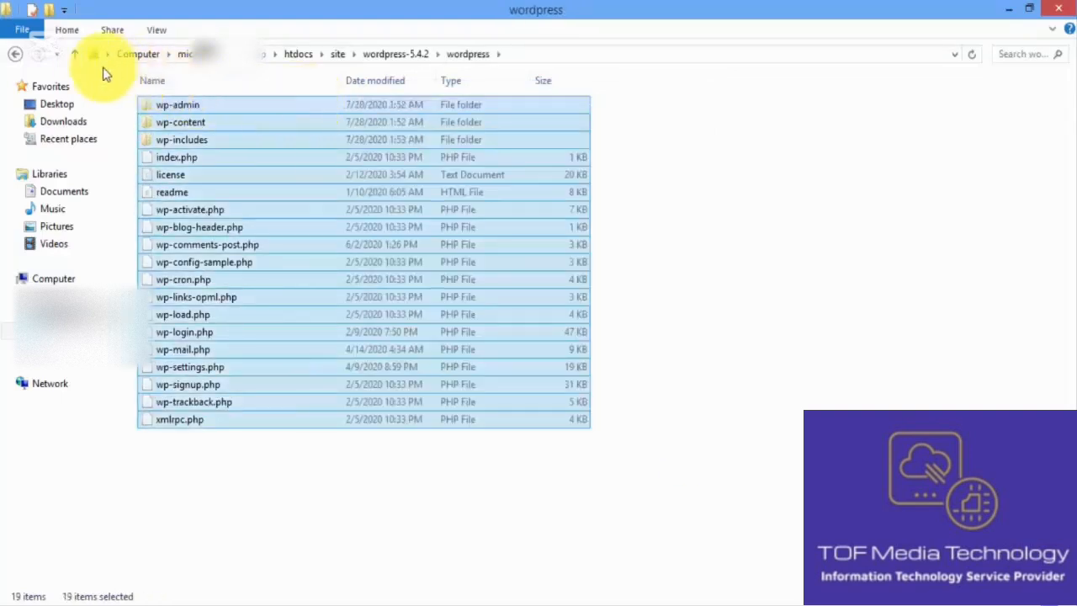
left_click(74, 54)
left_click(74, 54)
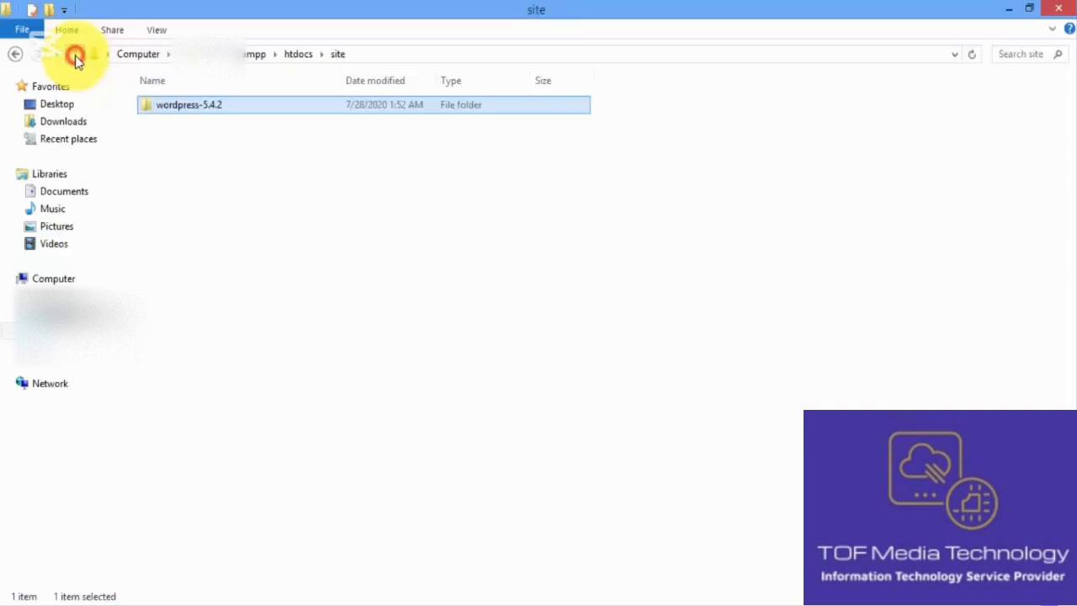
left_click(264, 243)
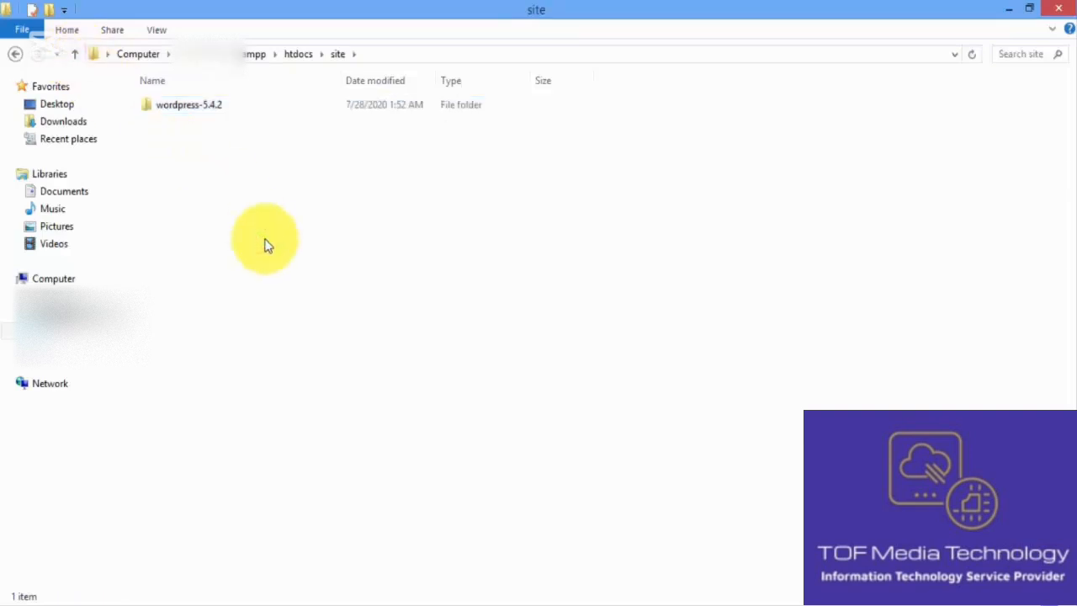
key("ctrl+v")
Step: Delete the leftover wordpress-5.4.2 folder from site
left_click(446, 92)
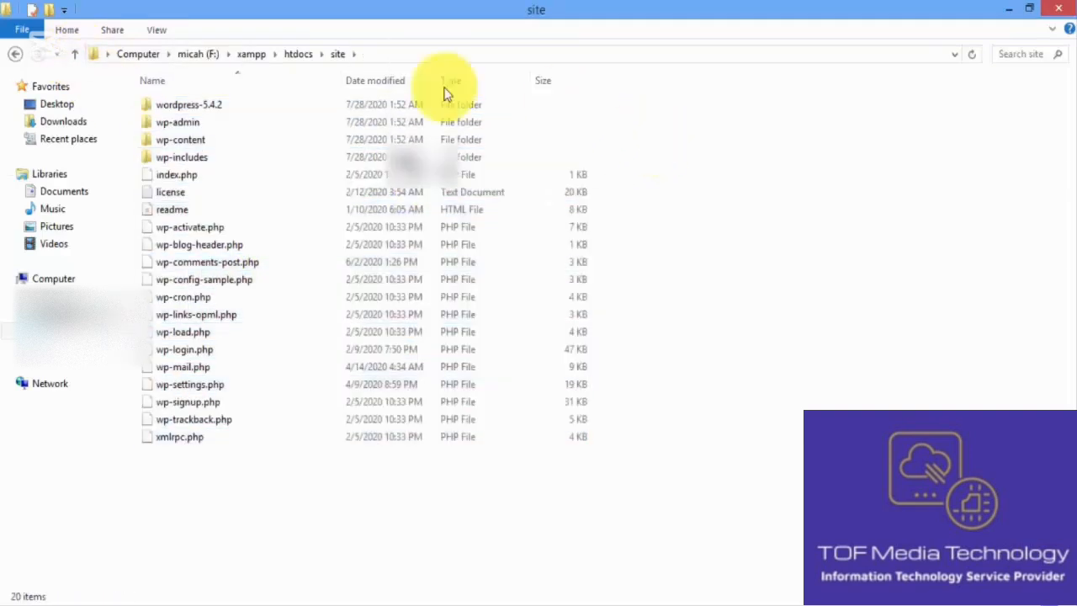
left_click(376, 103)
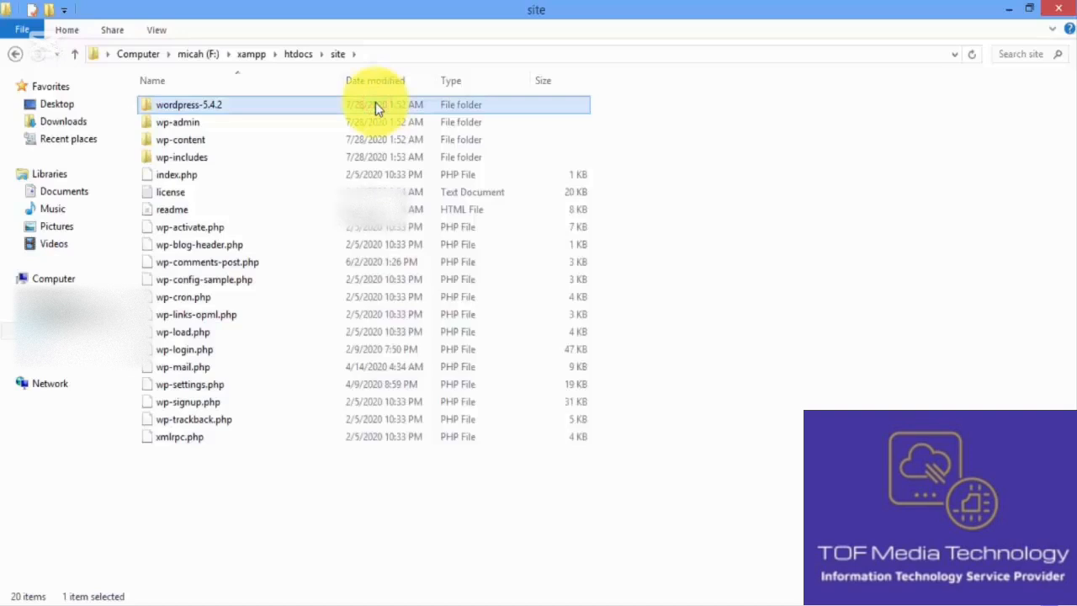
key("Delete")
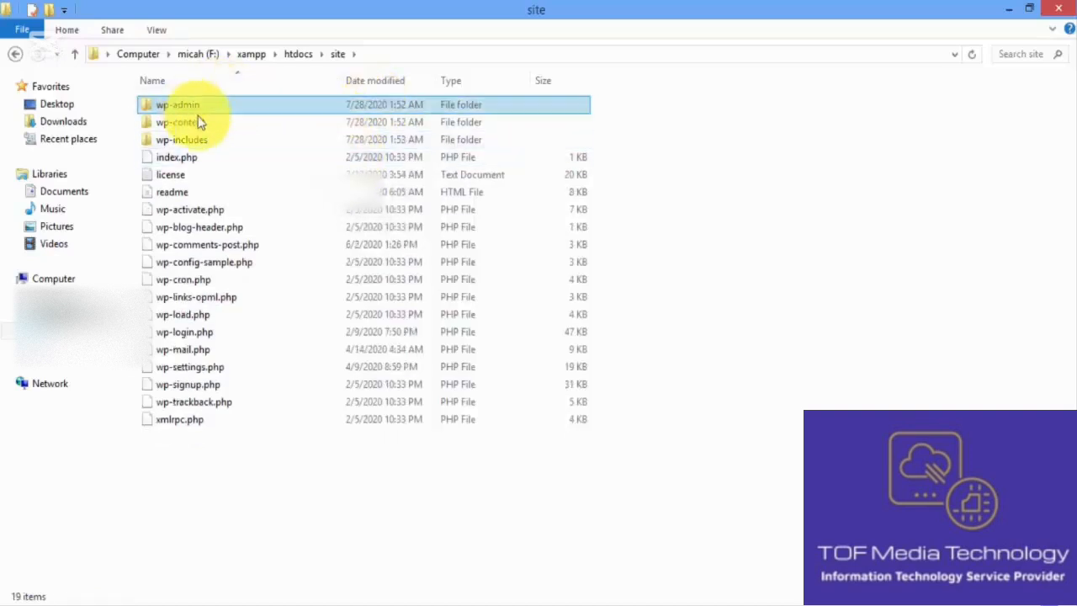
left_click(769, 243)
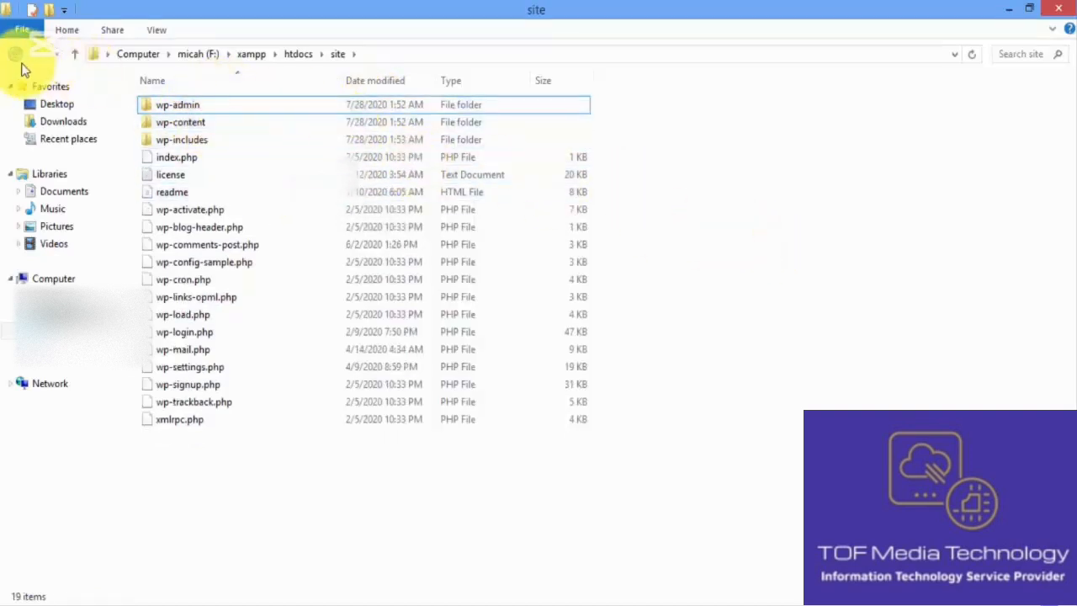
Step: Dismiss the location error, check htdocs\site holds the WordPress files, and return to Firefox
left_click(17, 54)
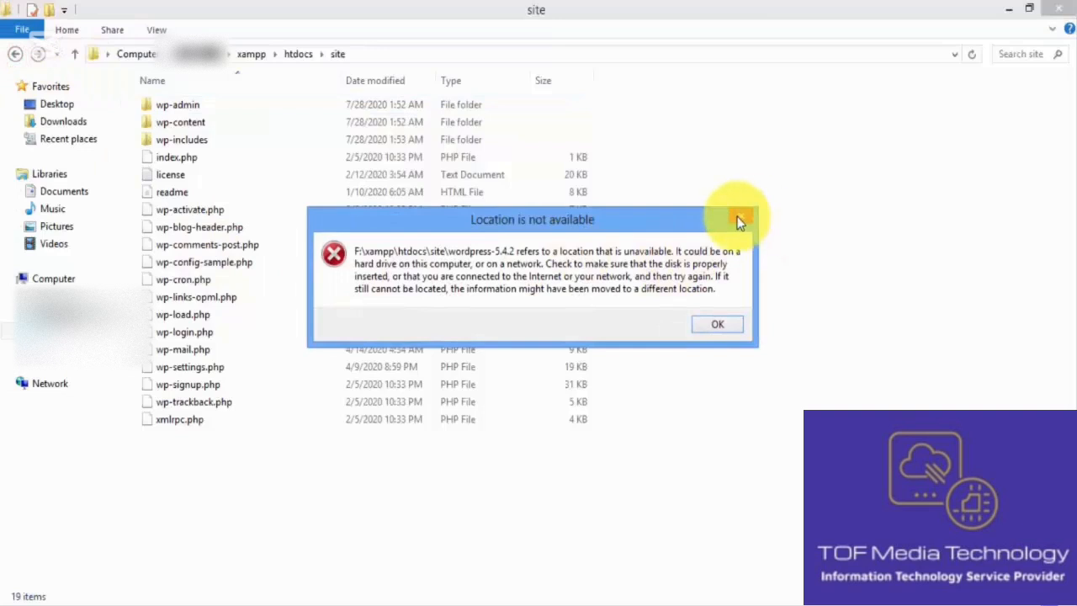
left_click(739, 220)
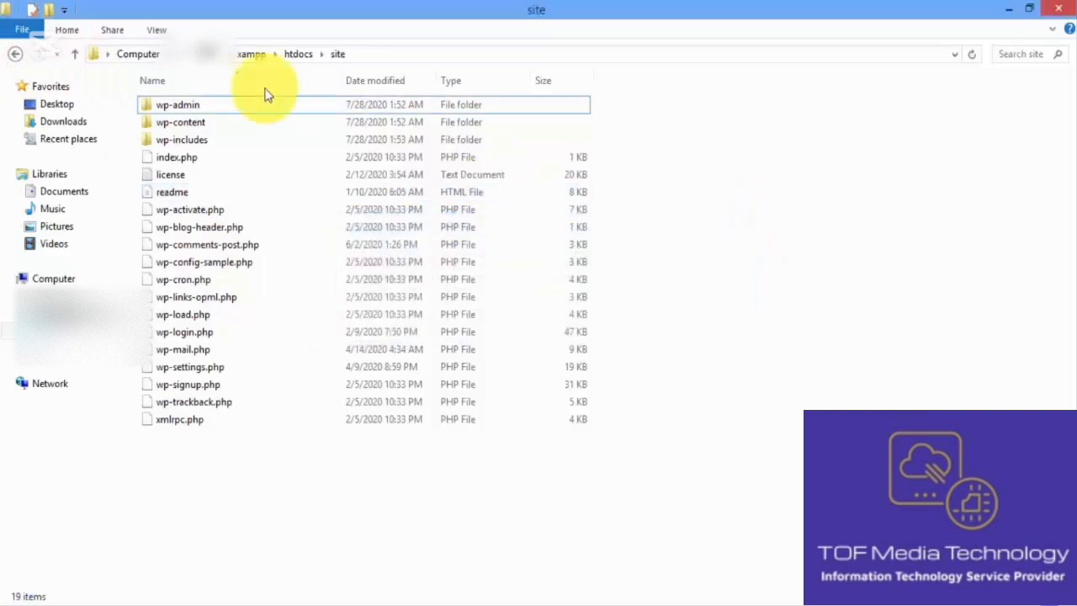
left_click(74, 54)
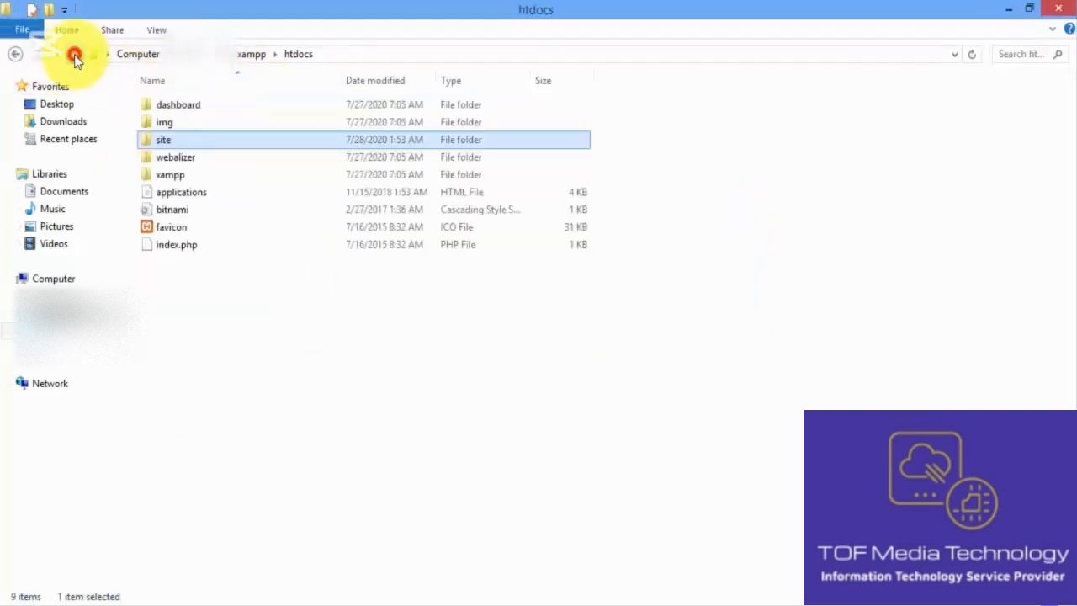
double_click(250, 139)
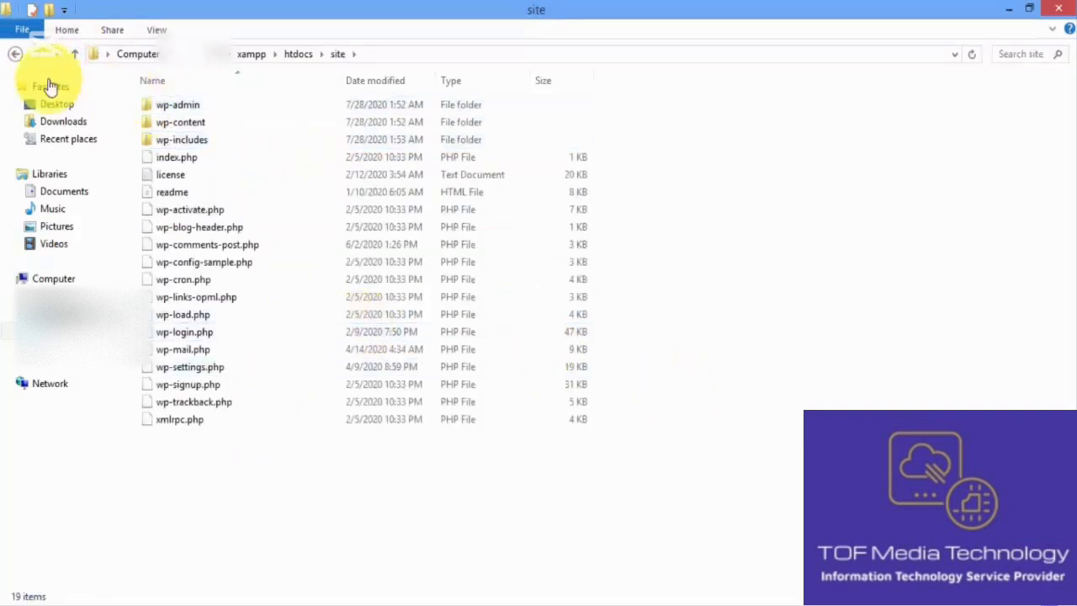
left_click(14, 55)
left_click(336, 301)
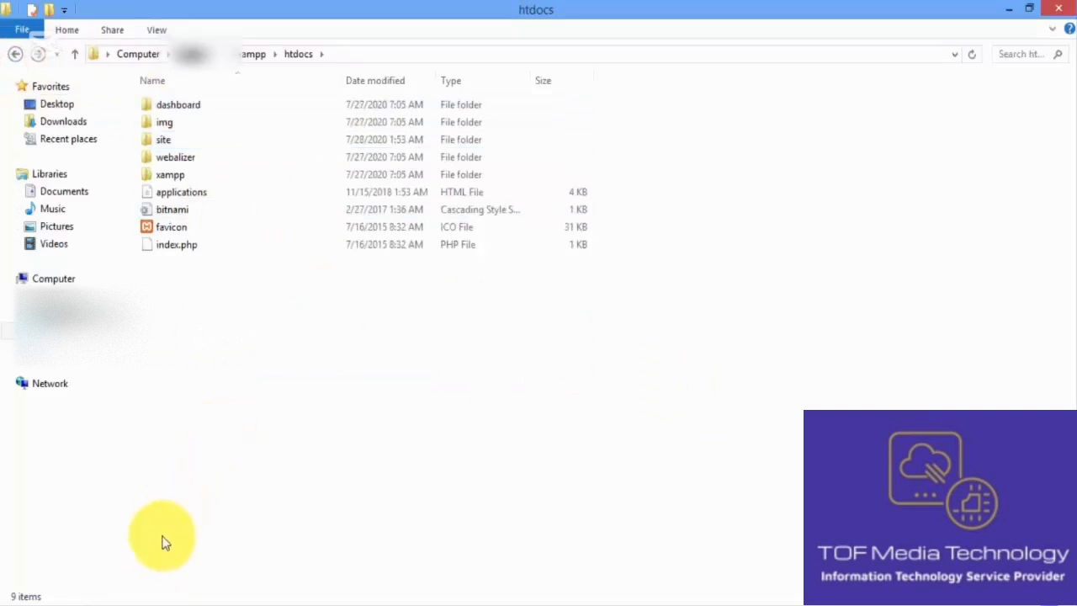
left_click(150, 604)
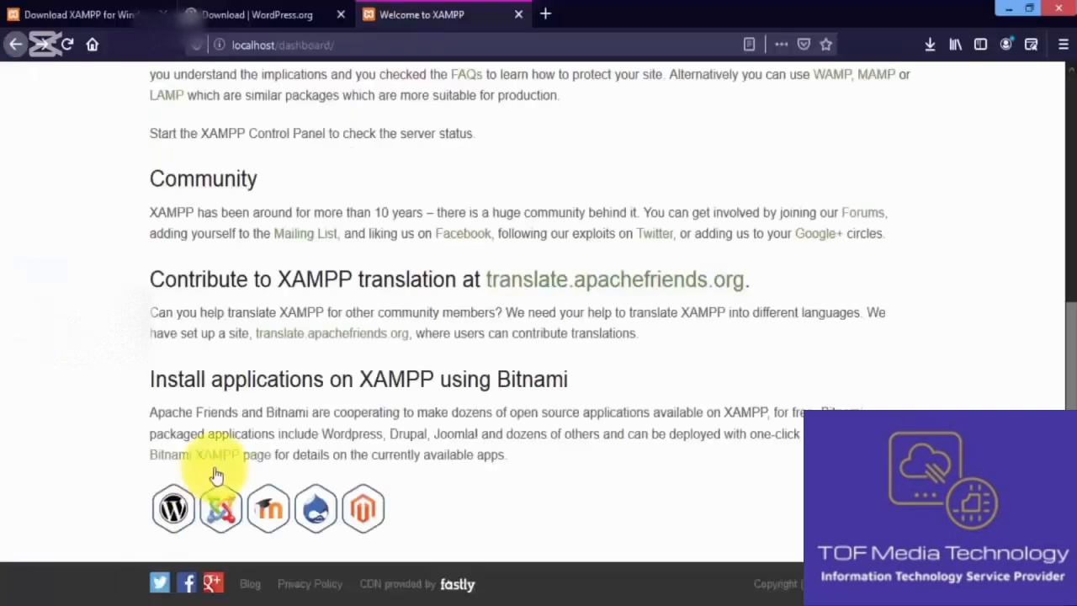
Step: Enter localhost/site in the address bar of a new Firefox tab
left_click(545, 15)
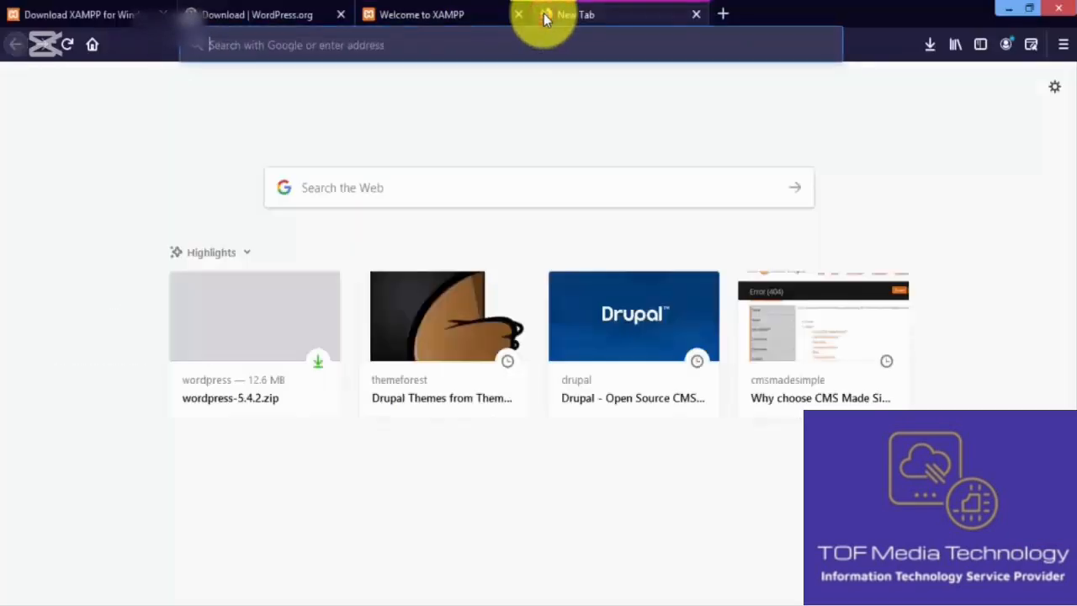
type("localhost/")
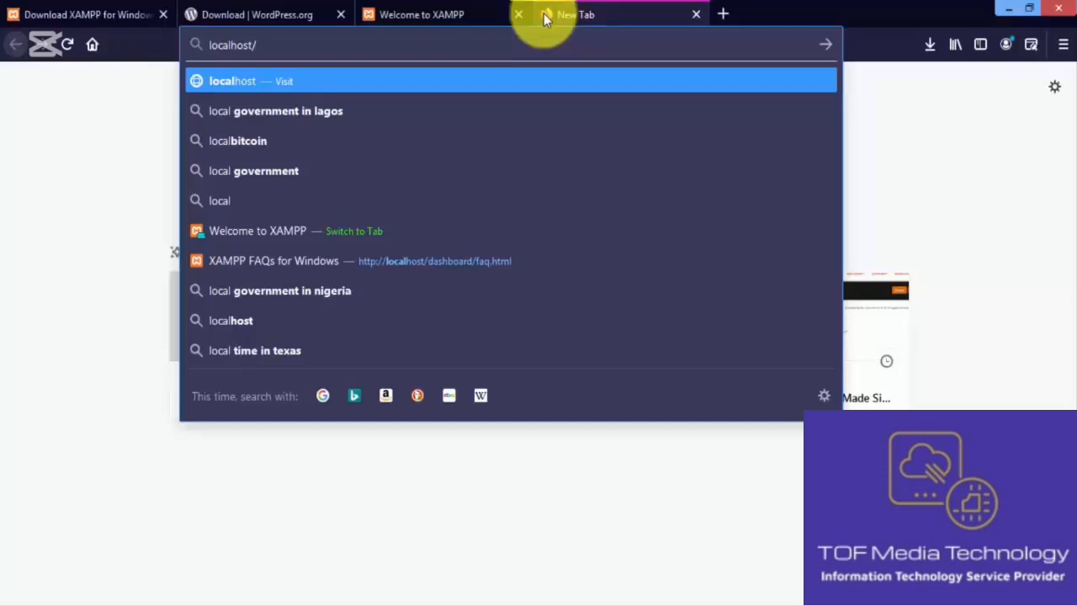
type("site")
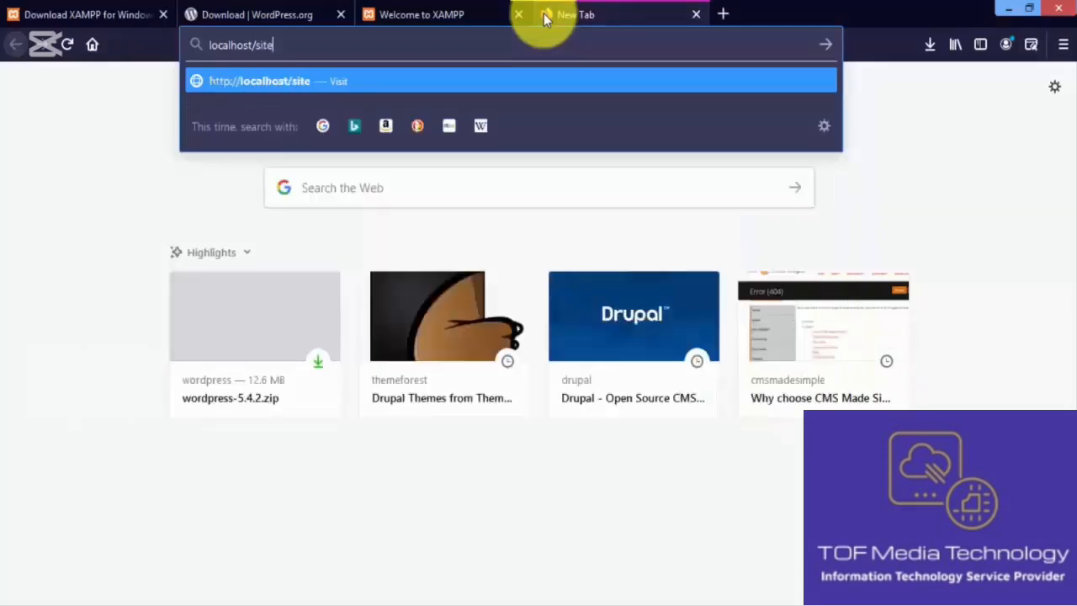
left_click(99, 597)
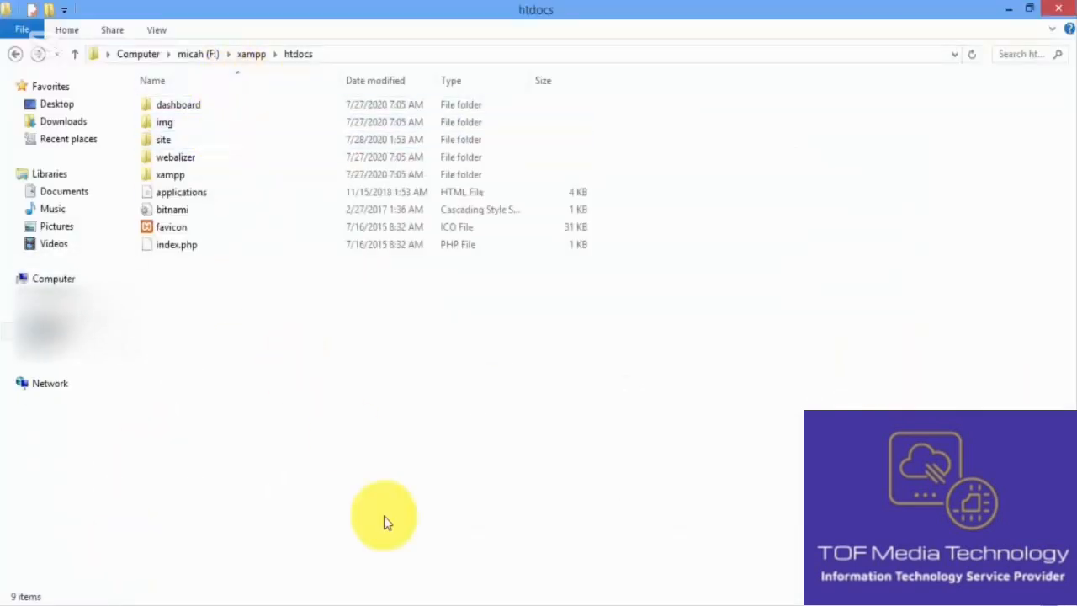
left_click(139, 597)
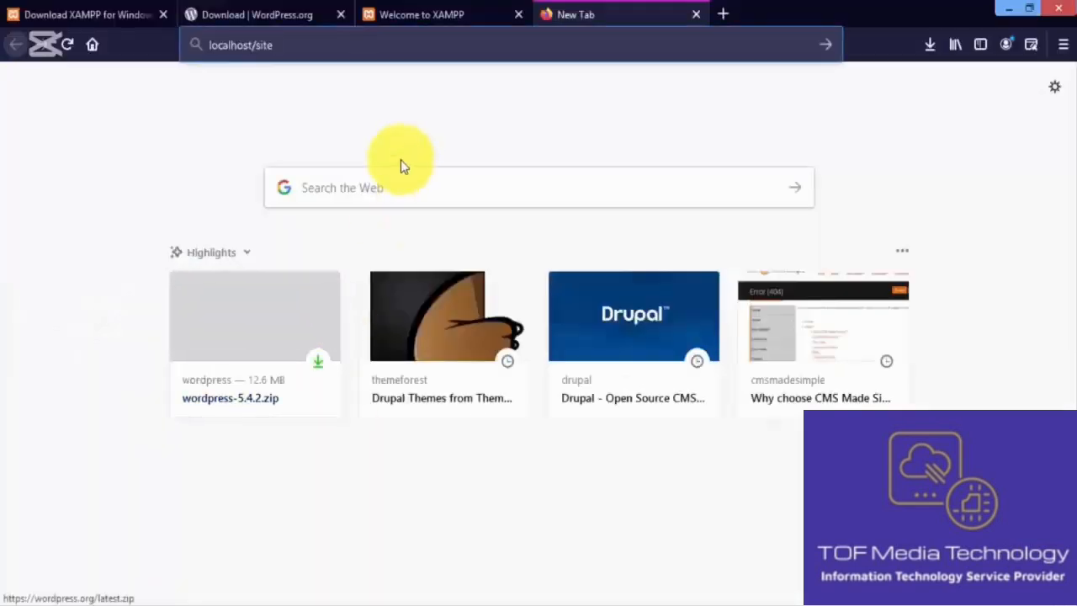
Step: Load localhost/site and continue the installer with English (United States)
key("Return")
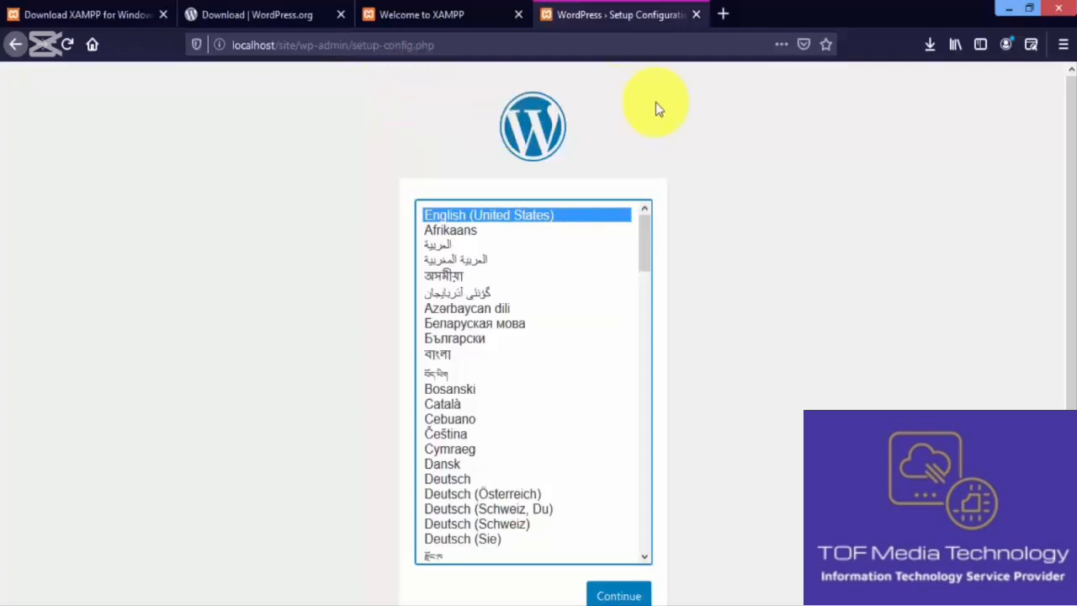
left_click_drag(1071, 200, 1072, 282)
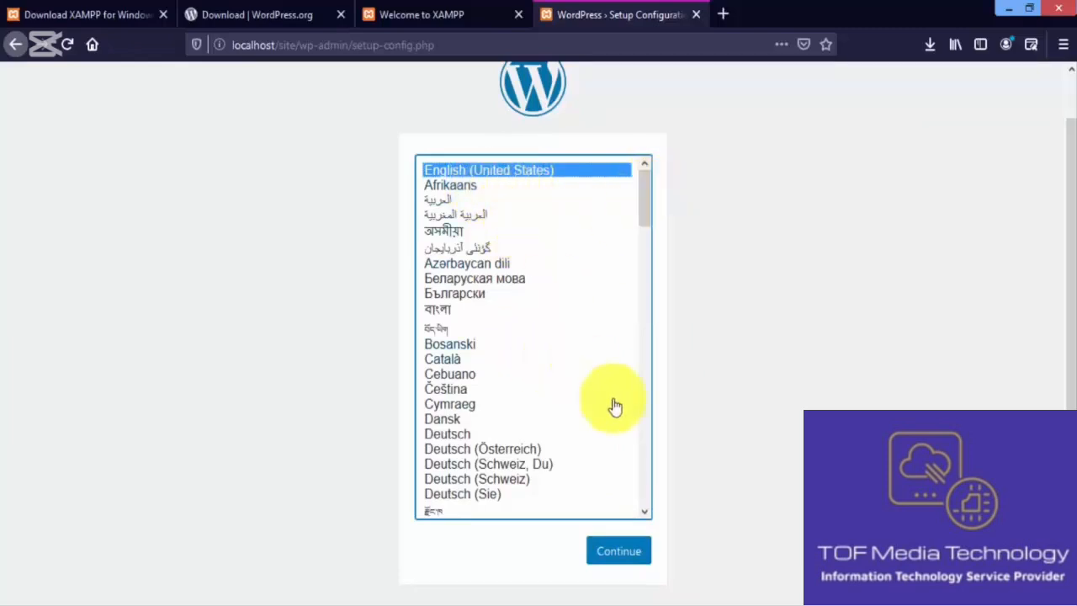
left_click(632, 557)
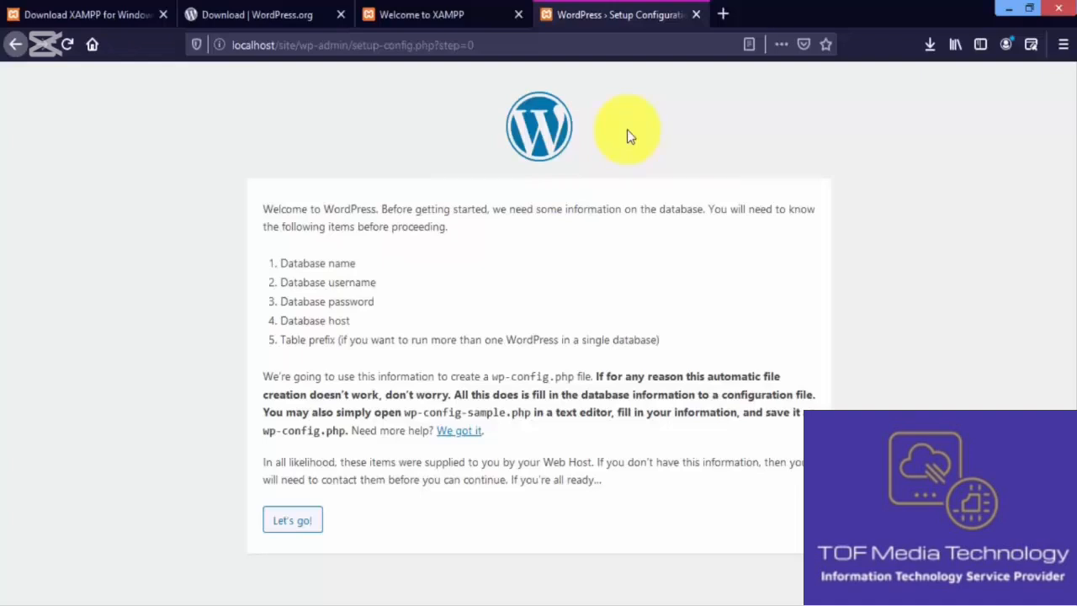
Step: Load localhost/phpmyadmin in another new browser tab
left_click(724, 13)
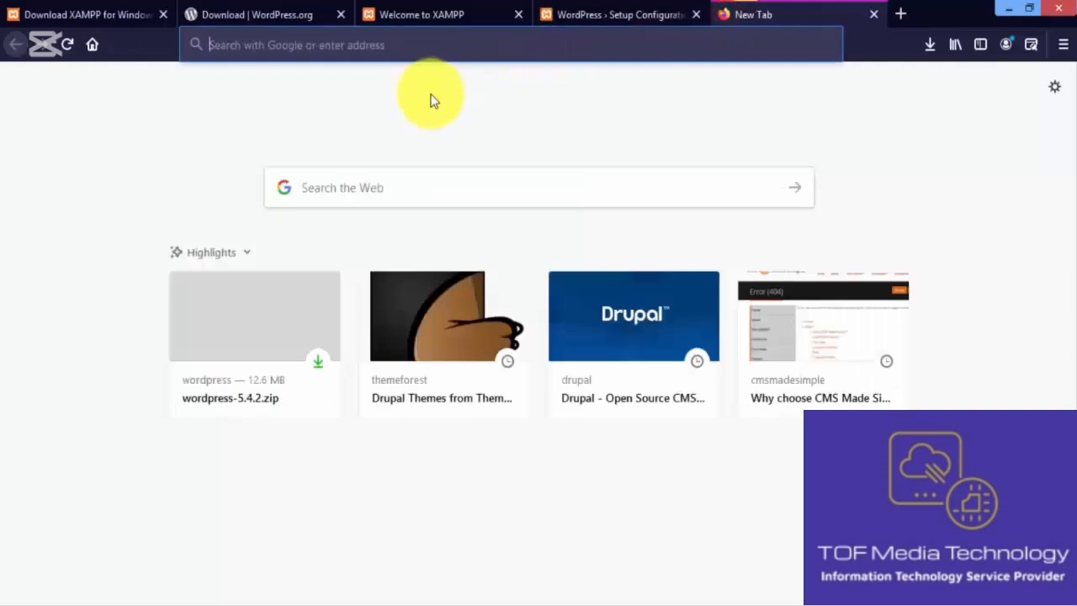
type("local")
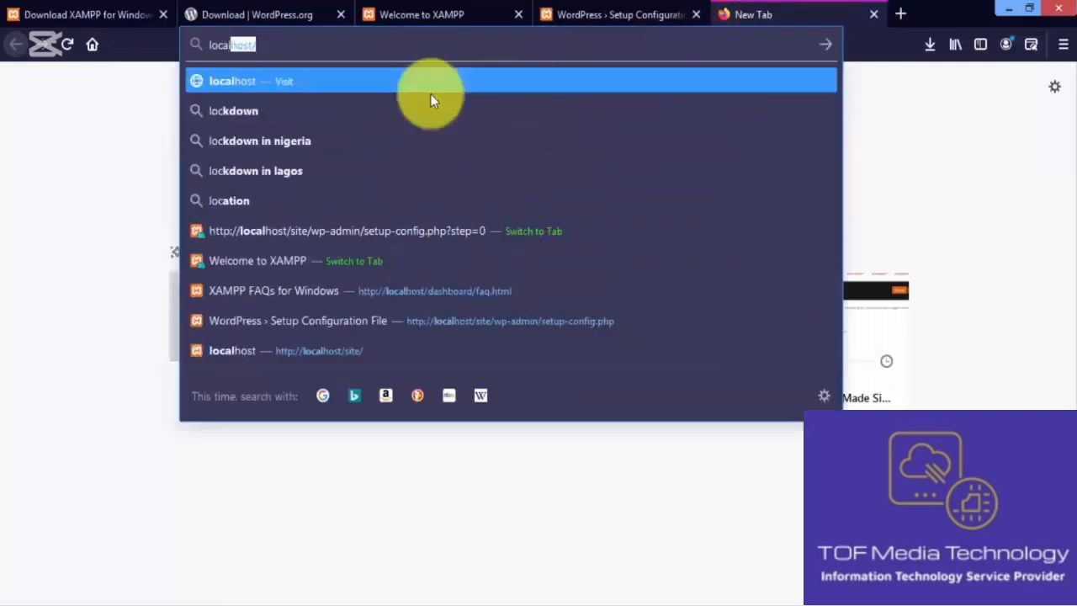
key("Right")
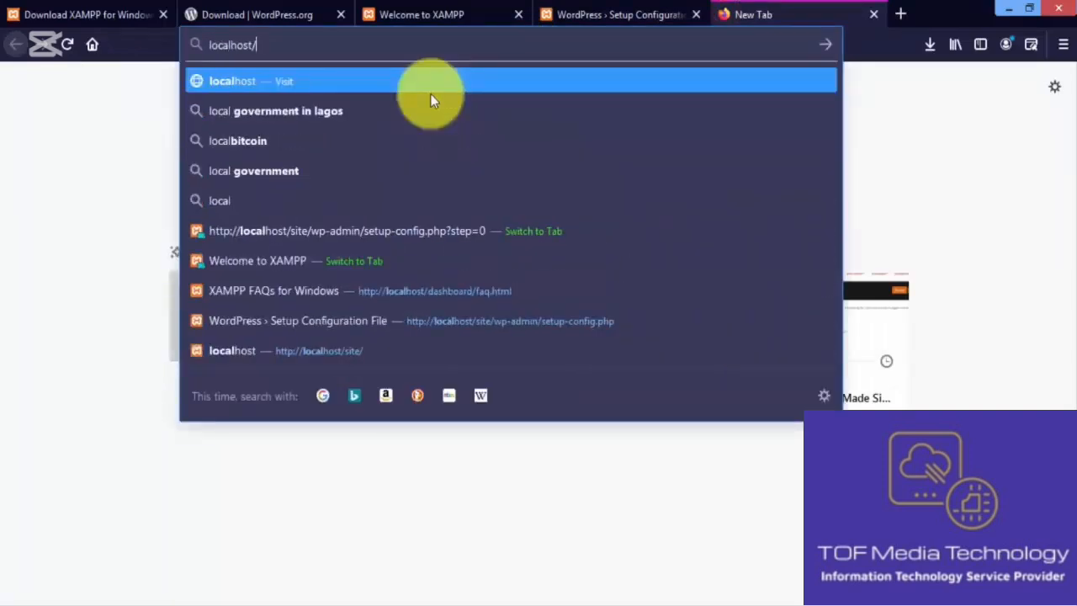
type("php")
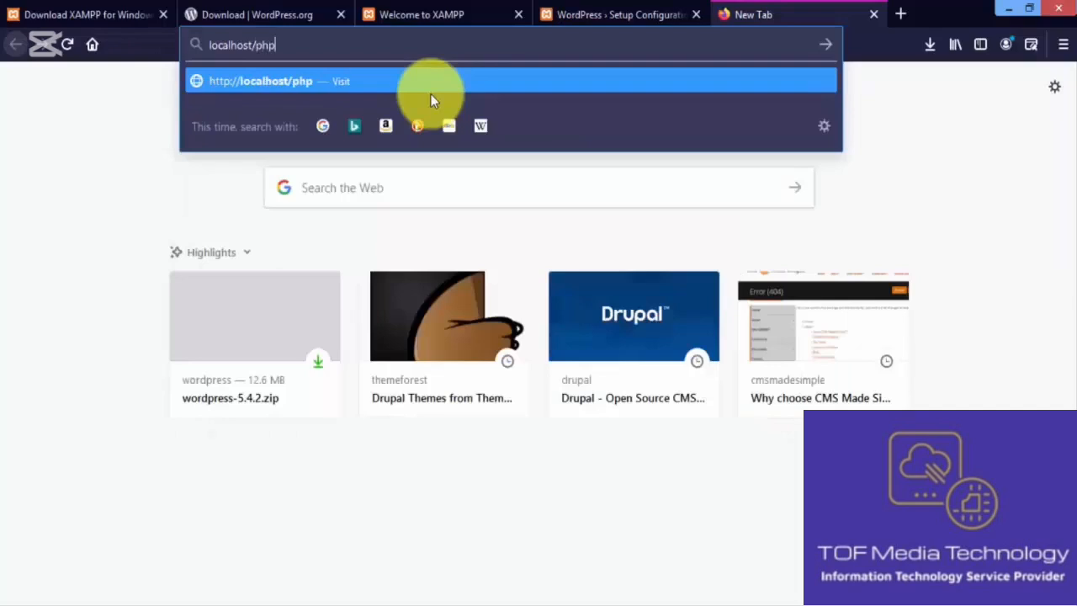
type("myadmin")
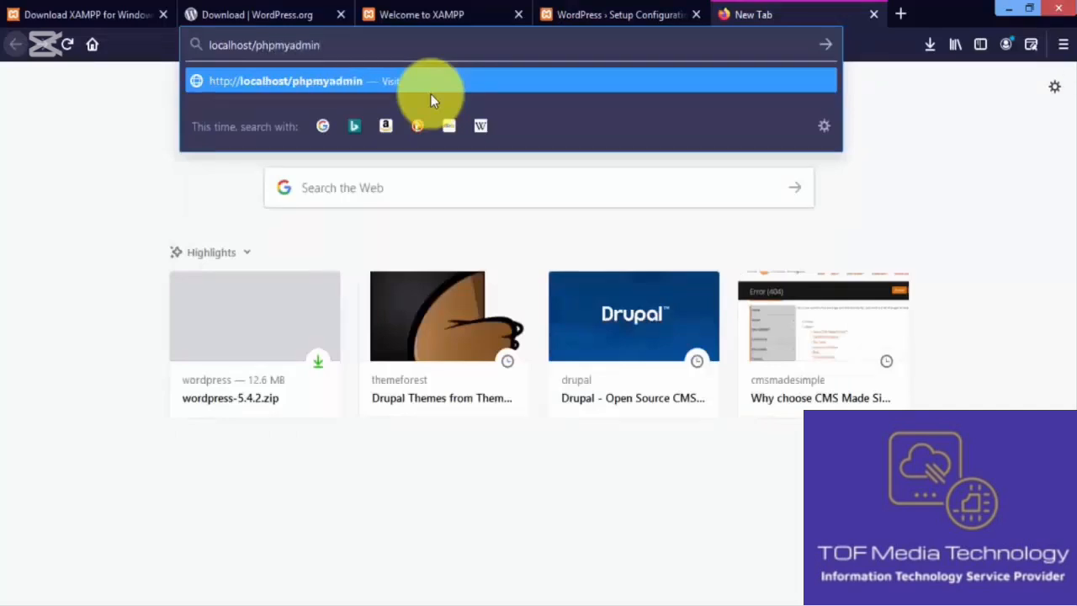
key("Return")
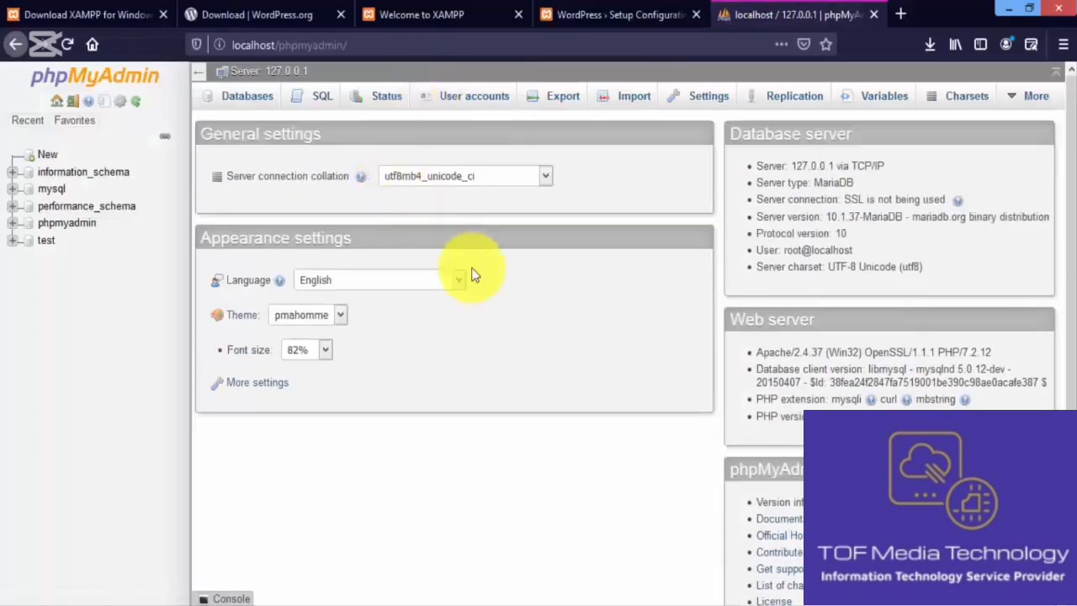
Step: Create a new empty database named Asn_ret from phpMyAdmin's Databases list
left_click(252, 107)
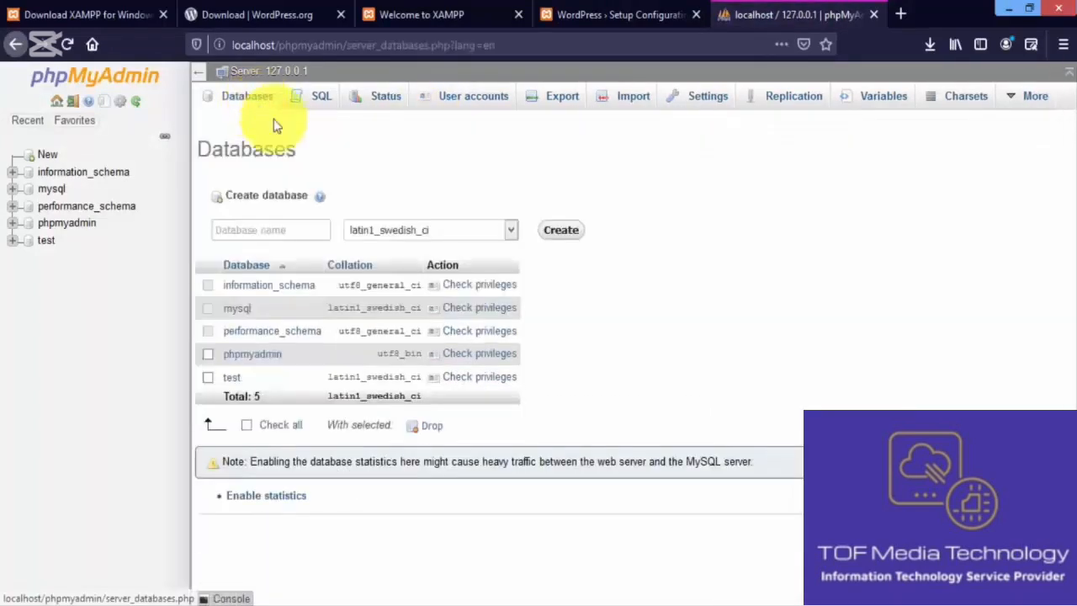
left_click(266, 229)
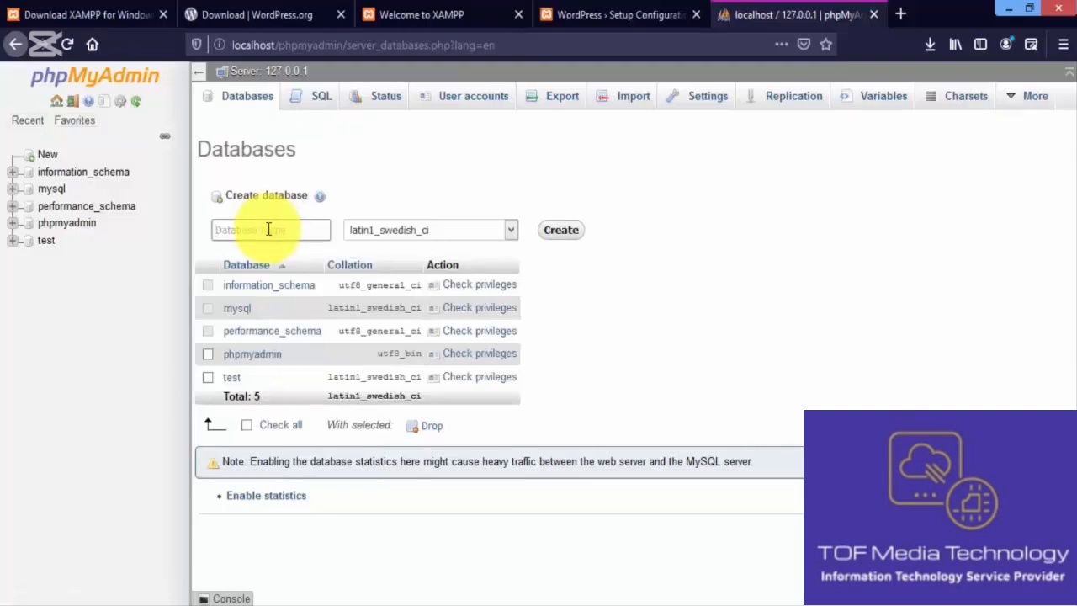
type("Asn_ret")
double_click(272, 228)
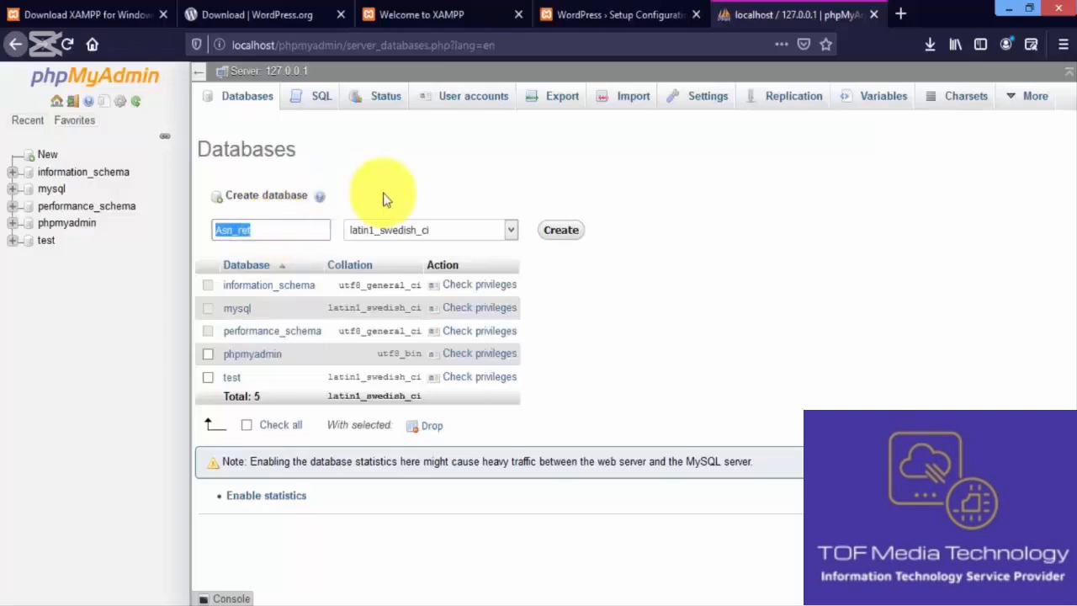
left_click(561, 230)
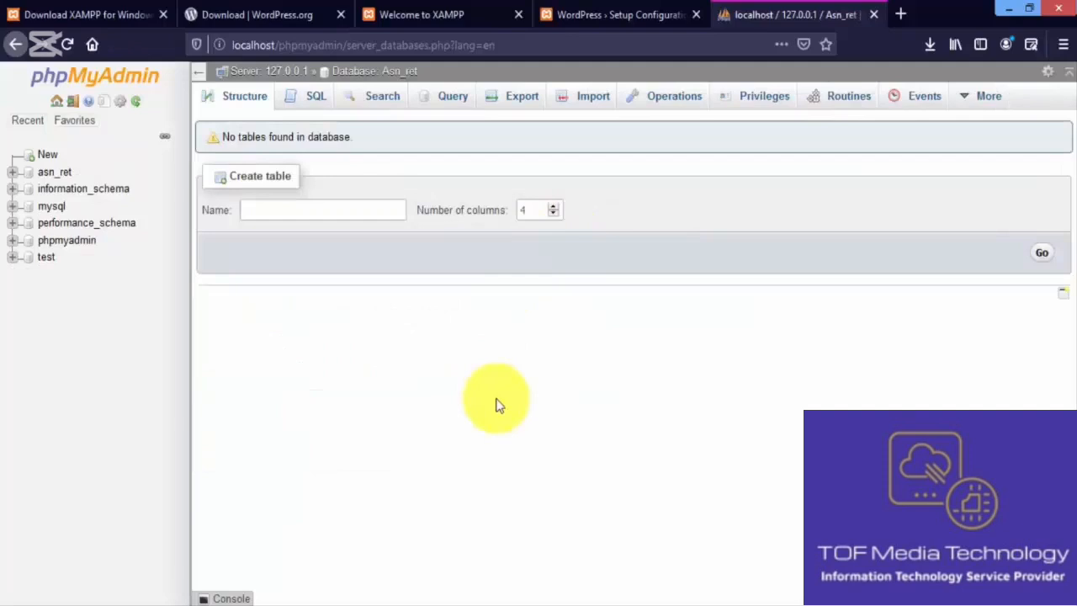
Step: Back in WordPress setup, start the database connection step and select the default name 'wordpress'
left_click(584, 10)
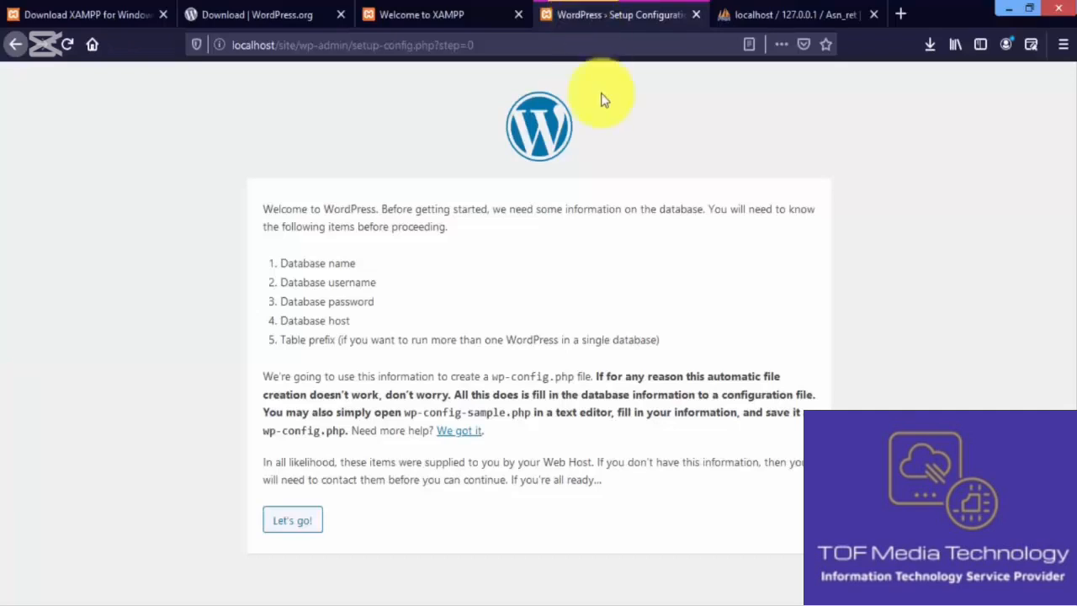
left_click(301, 519)
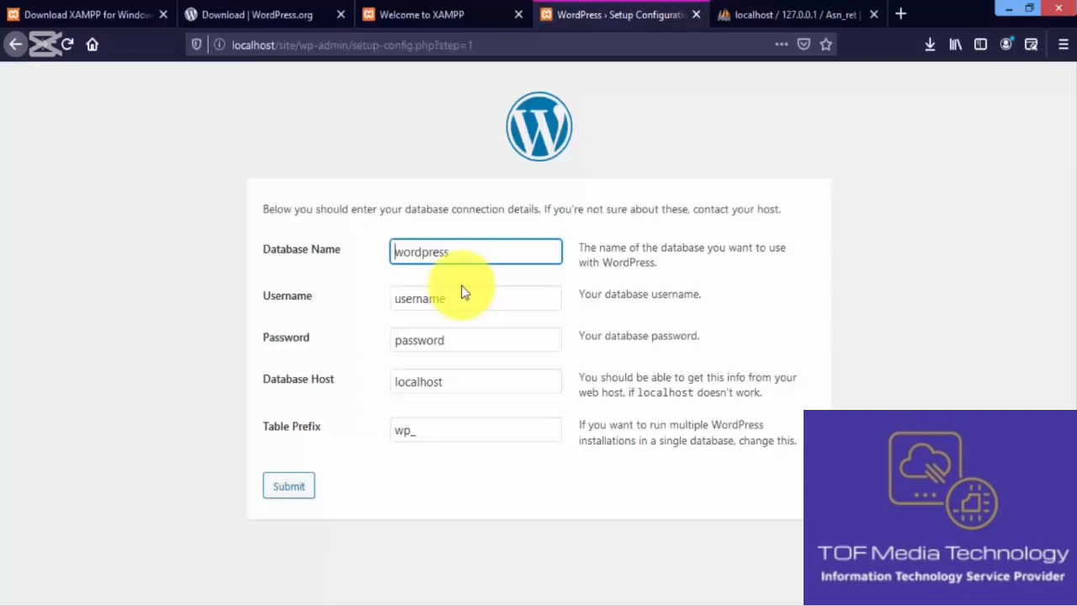
left_click_drag(394, 251, 454, 260)
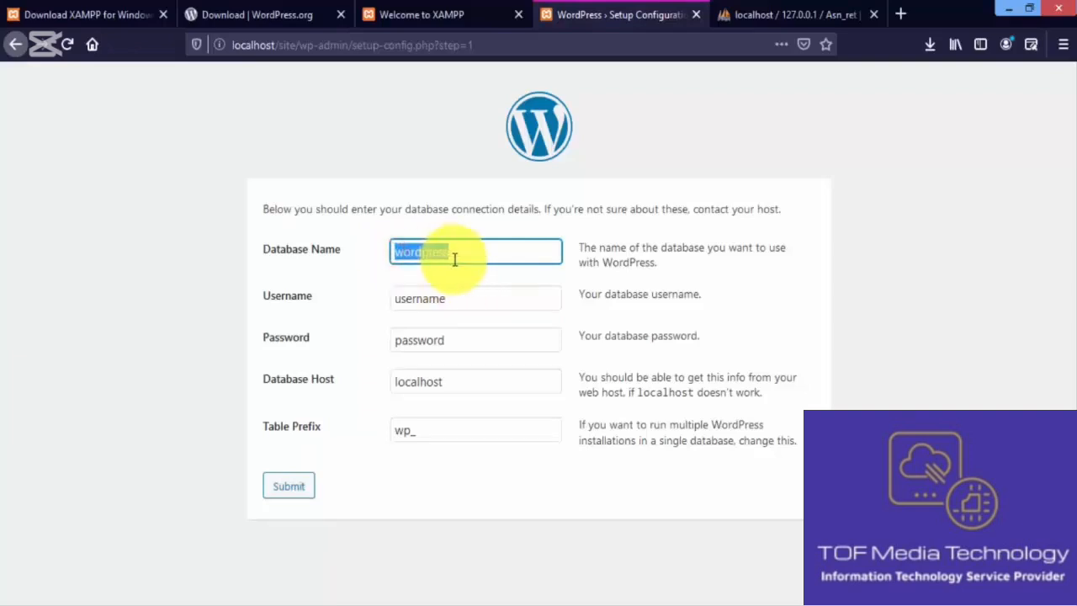
Step: Copy the asn_ret database name from phpMyAdmin's sidebar and return to the WordPress form
left_click(752, 13)
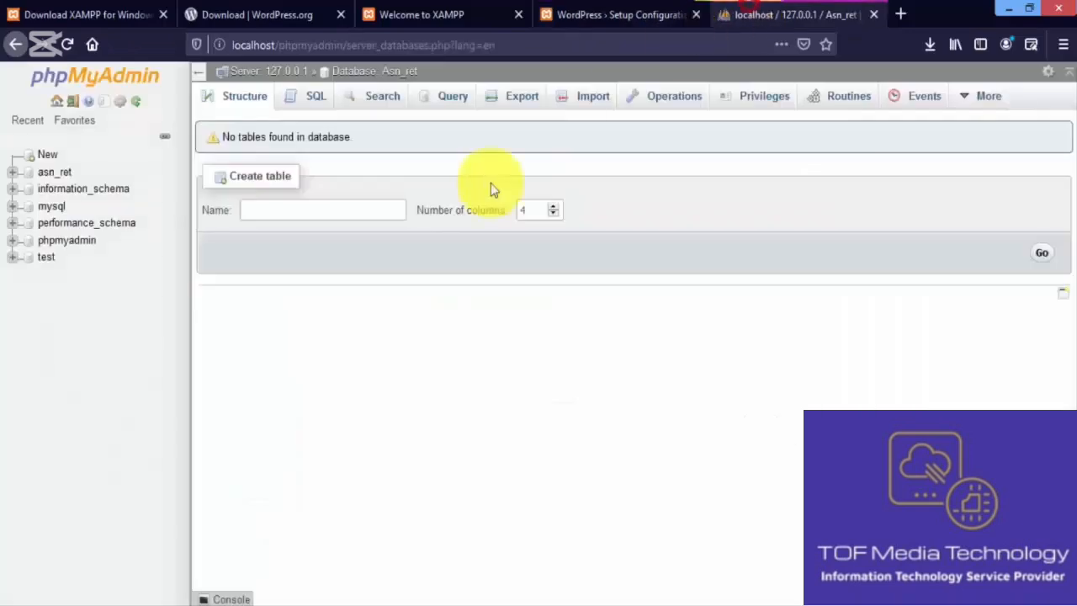
left_click(74, 175)
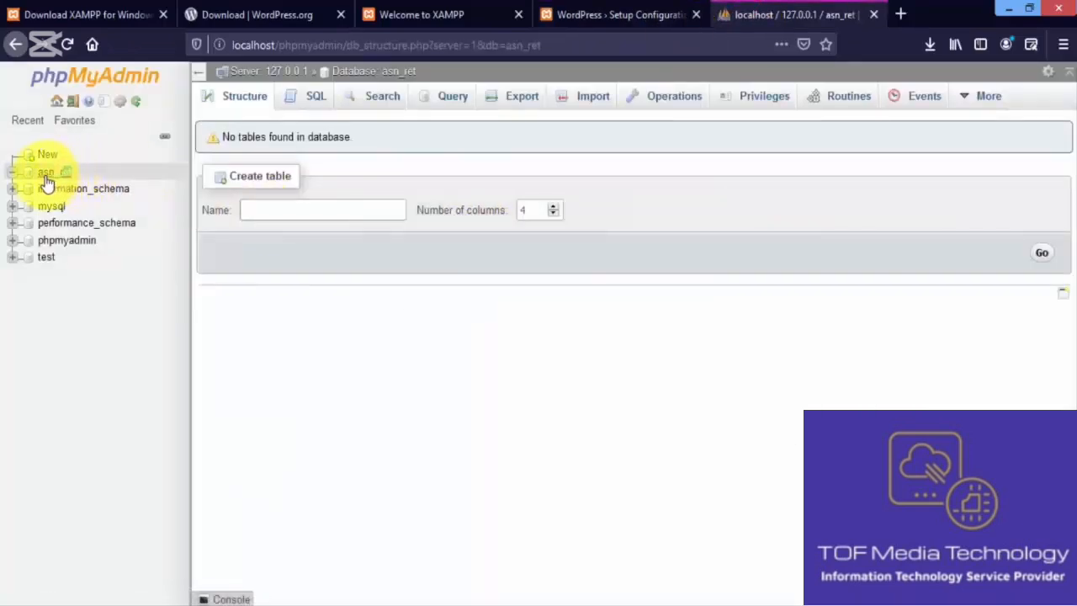
left_click(77, 174)
double_click(78, 174)
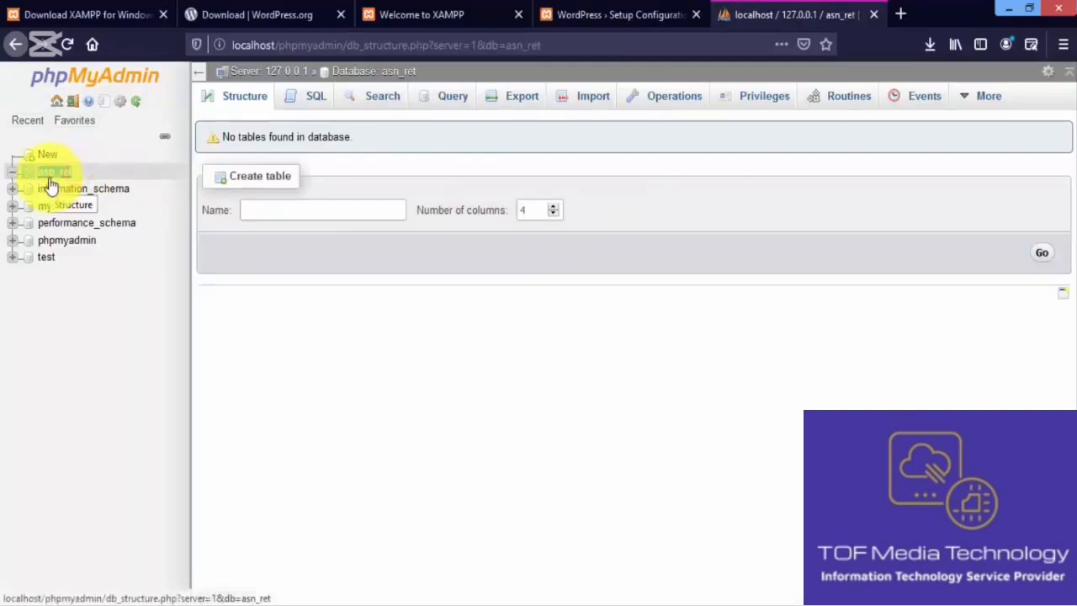
left_click(567, 14)
Step: Replace the Database Name 'wordpress' with the pasted asn_ret, trimming extra text
left_click(463, 251)
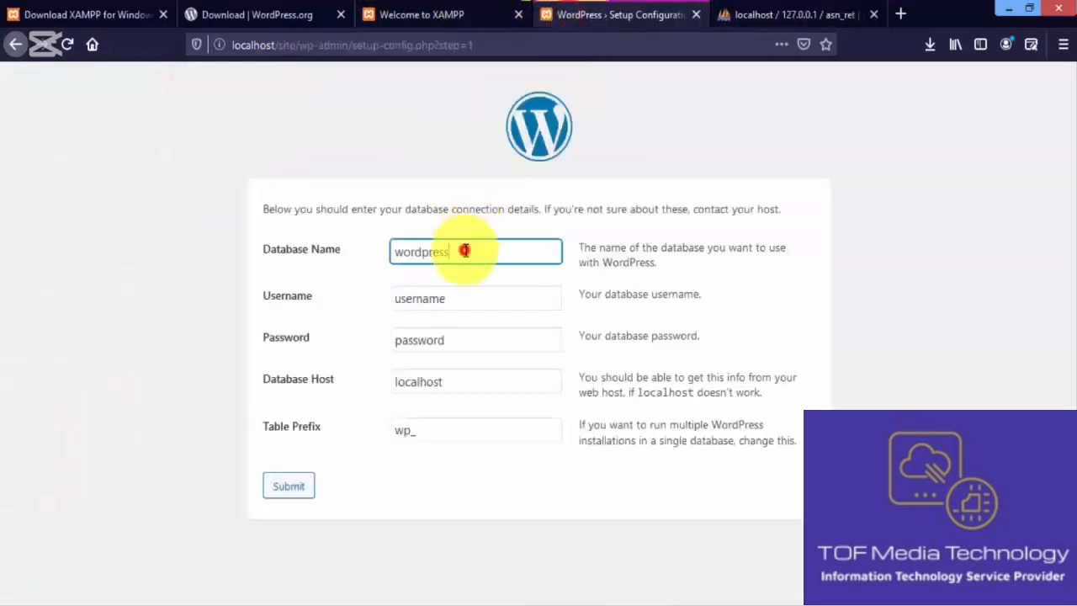
double_click(463, 251)
type("Database operations asn_ret")
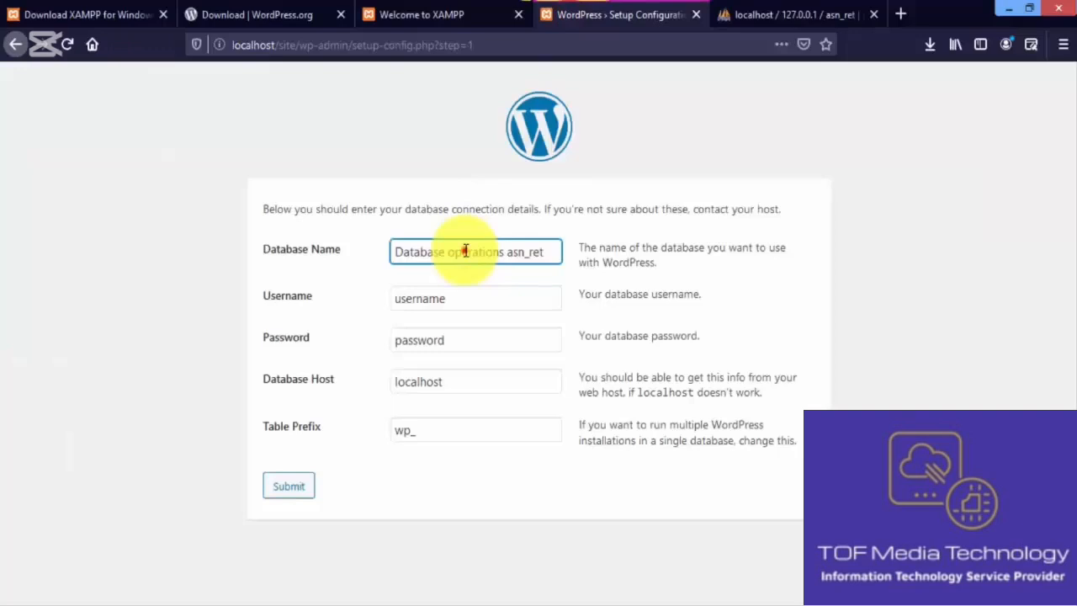
triple_click(464, 251)
left_click(503, 253)
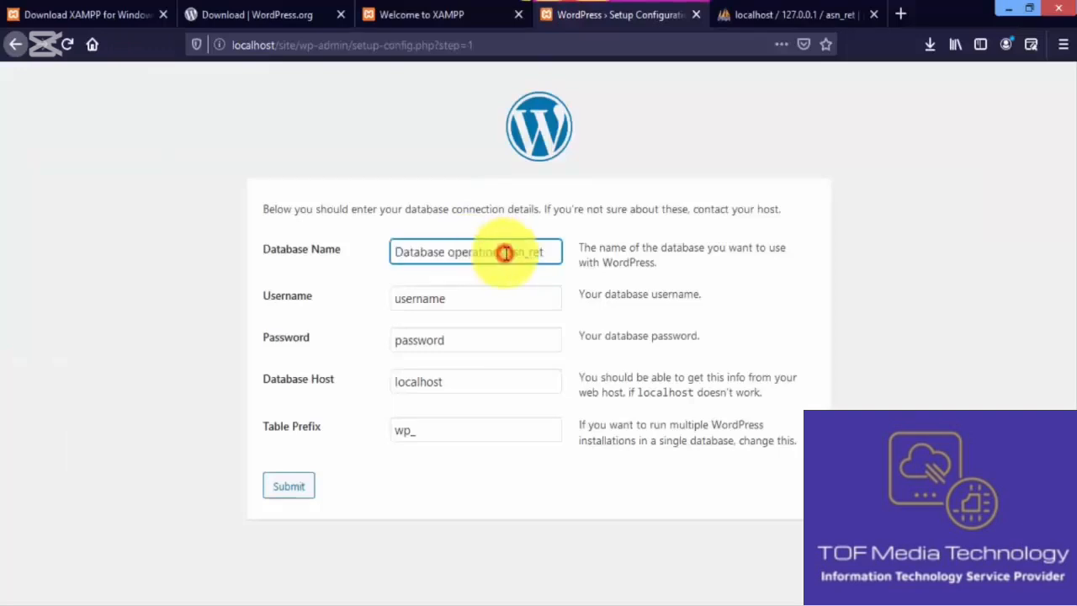
key("BackSpace")
key("BackSpace")
key("BackSpace")
key("BackSpace")
key("BackSpace")
key("BackSpace")
key("BackSpace")
key("BackSpace")
key("BackSpace")
key("BackSpace")
key("BackSpace")
key("BackSpace")
key("BackSpace")
key("BackSpace")
key("BackSpace")
key("BackSpace")
key("BackSpace")
key("BackSpace")
key("BackSpace")
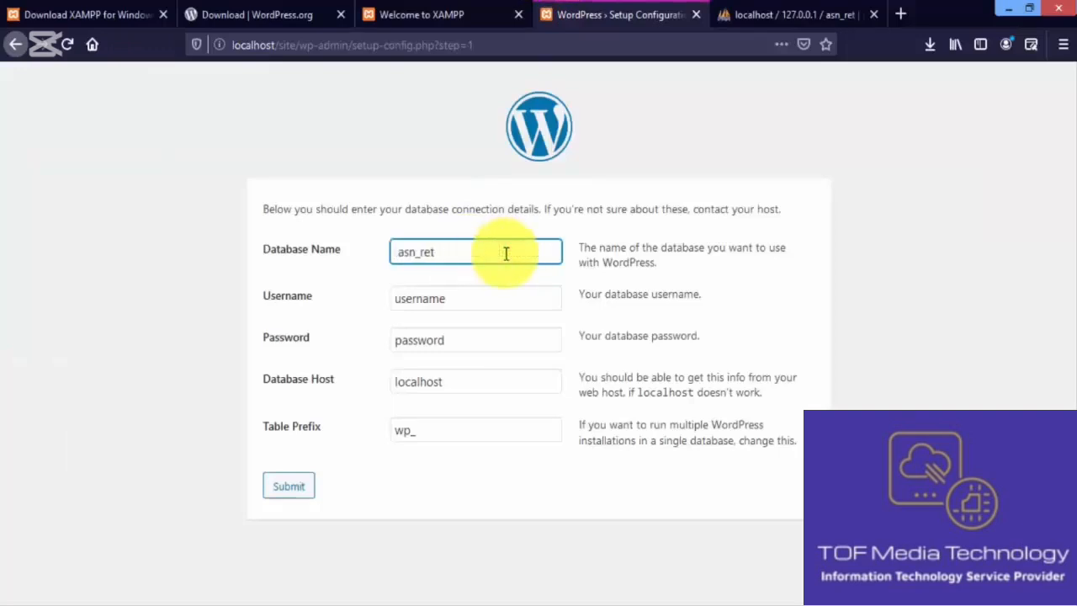
key("BackSpace")
Step: Set the database username to root, leave the password blank, and submit
double_click(479, 297)
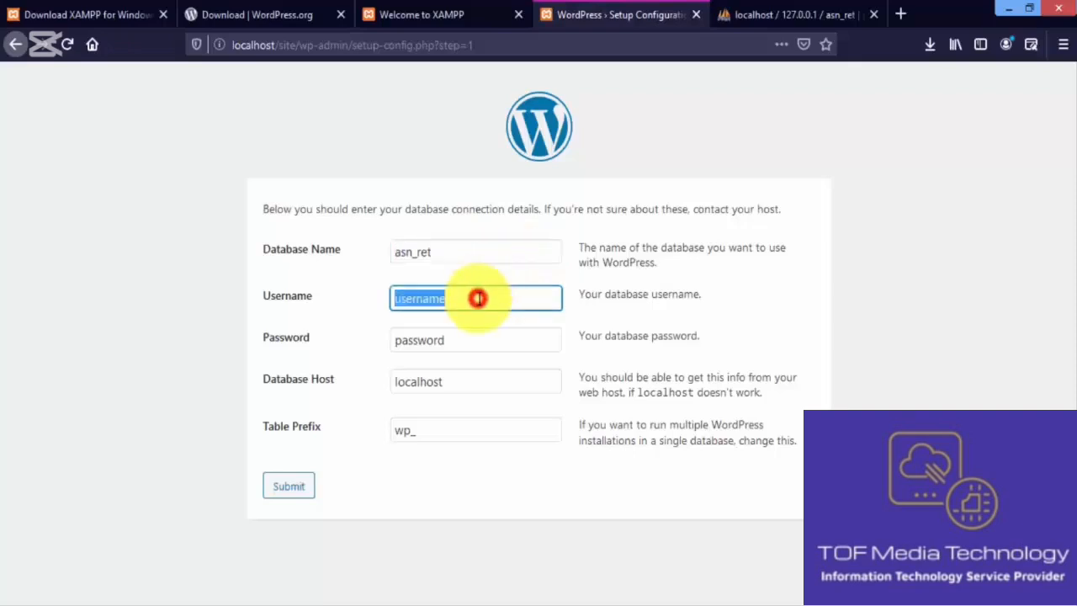
type("root")
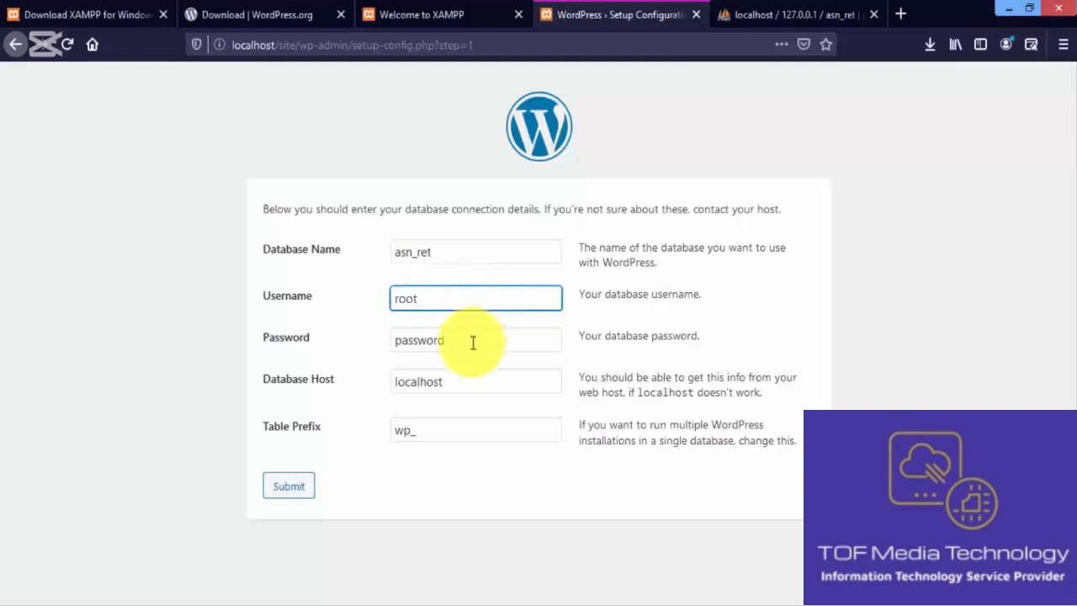
double_click(473, 340)
key("BackSpace")
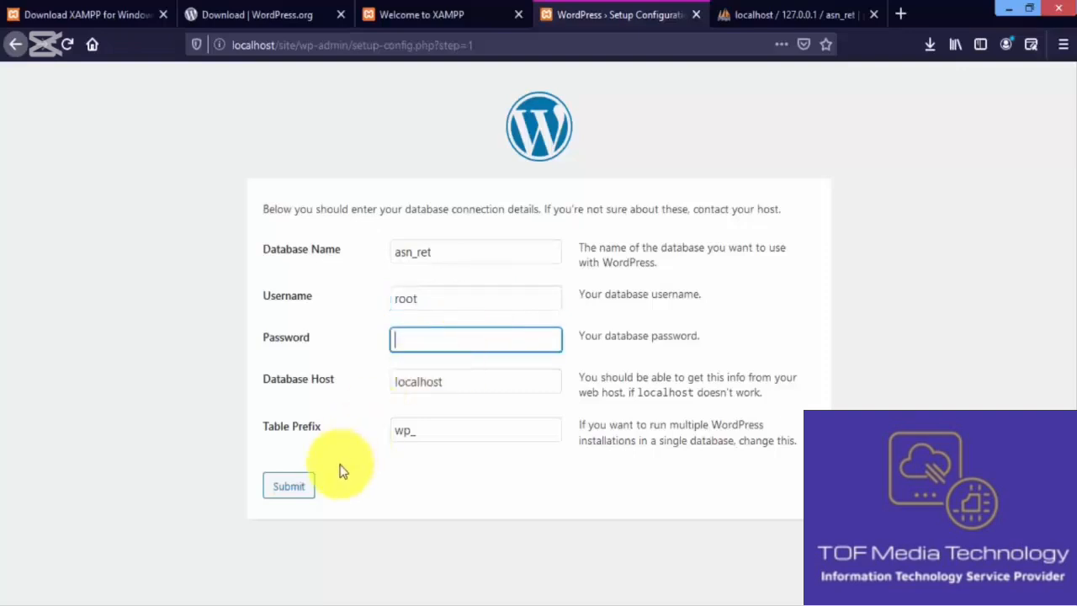
left_click(301, 486)
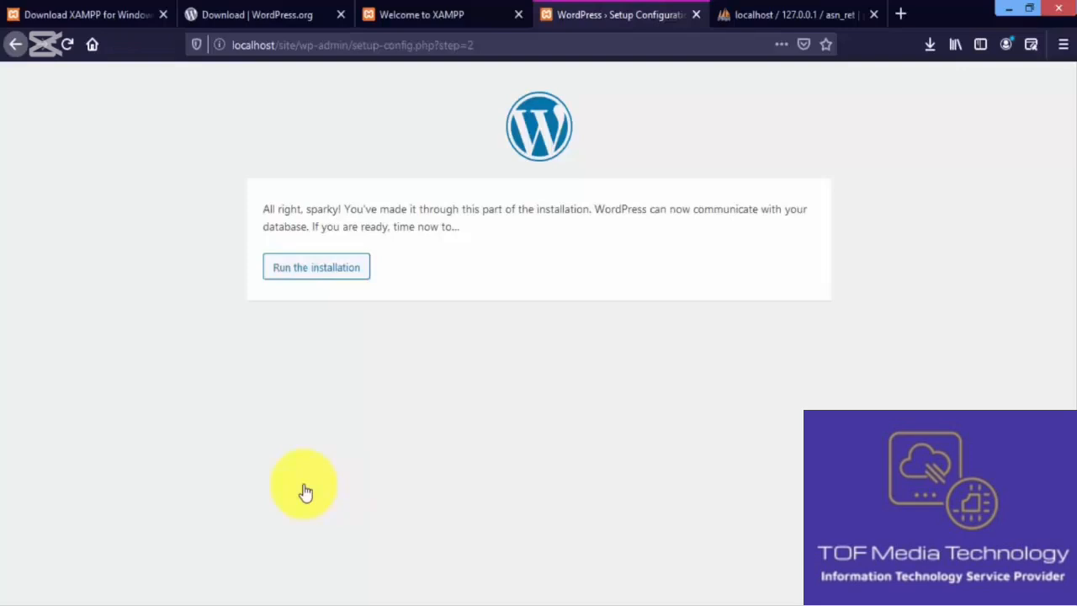
Step: Start the installation and enter site title 'Food supply' and the admin username
left_click(312, 280)
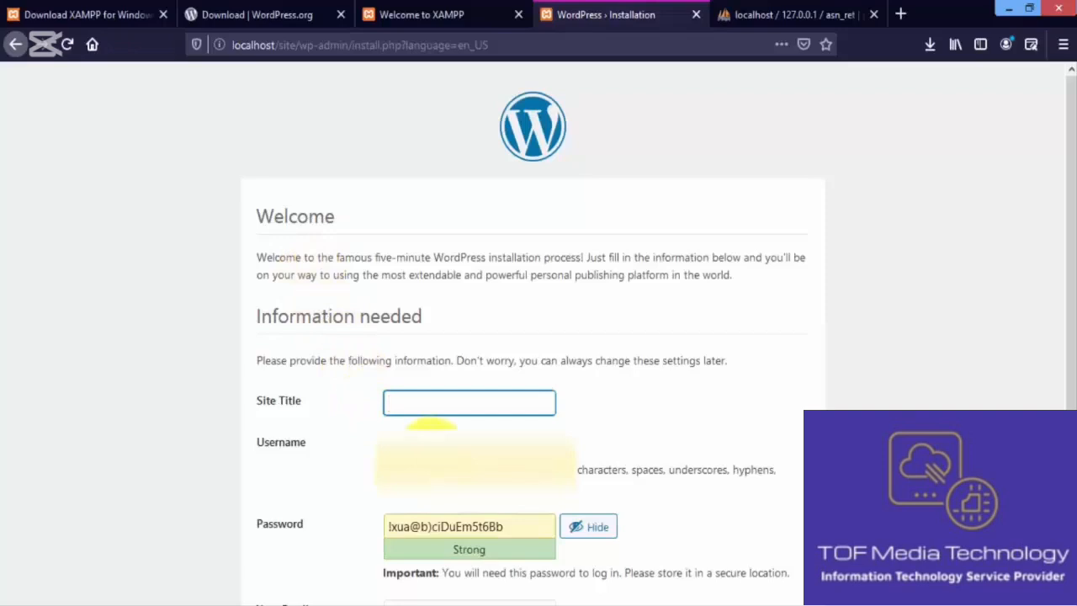
left_click(431, 441)
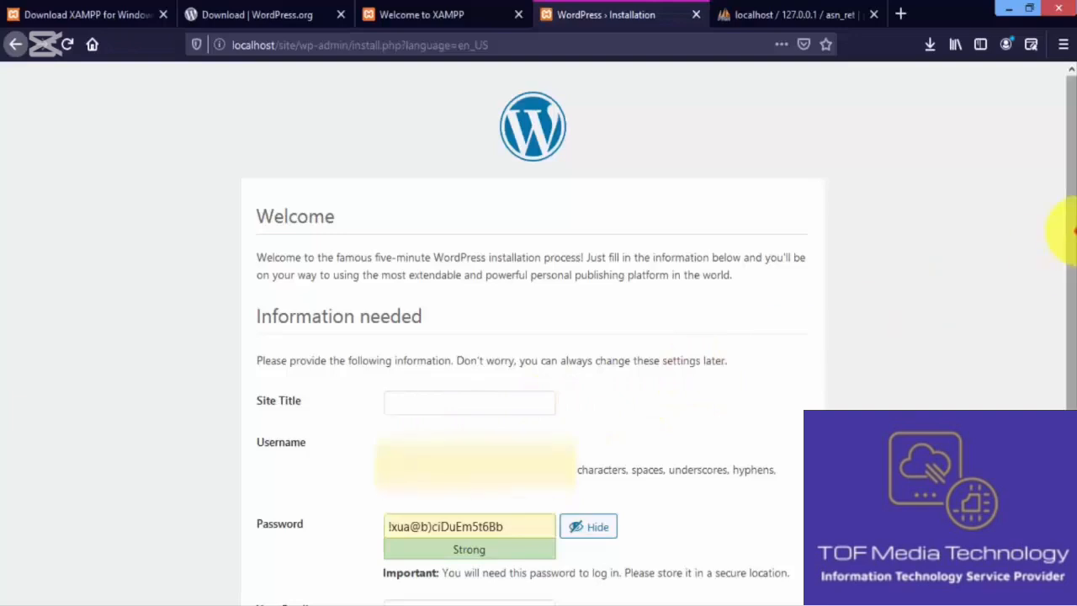
left_click_drag(1065, 228, 1064, 347)
left_click(540, 244)
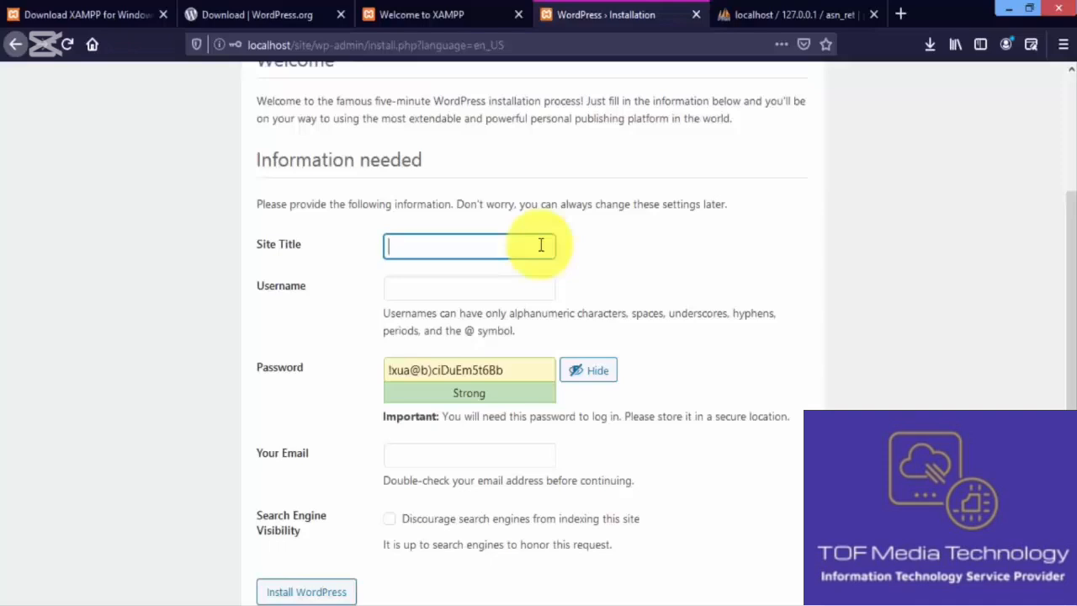
type("Food supply")
left_click(512, 284)
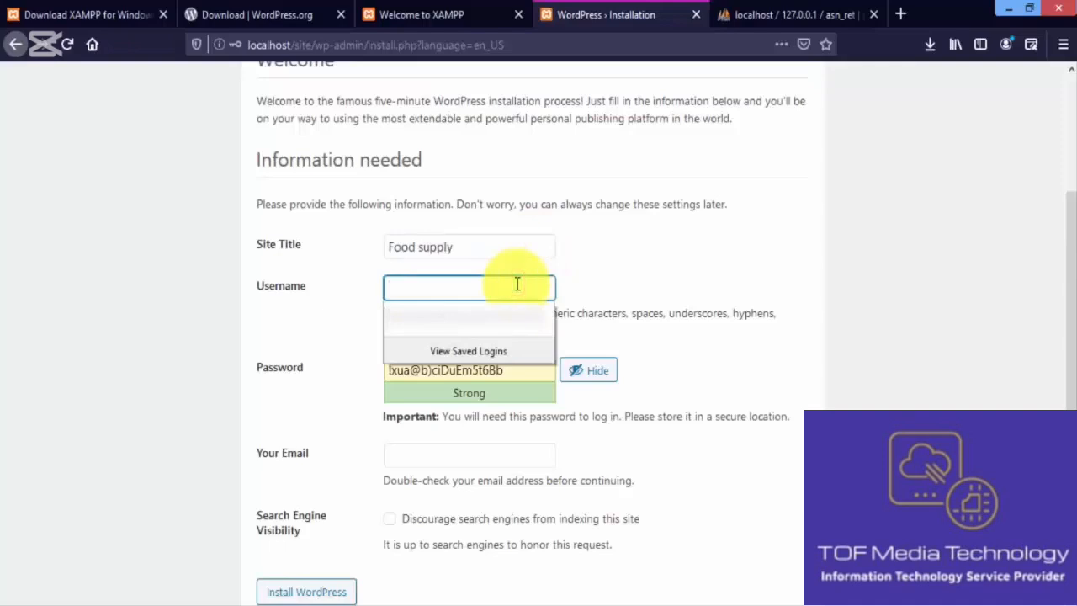
type("l")
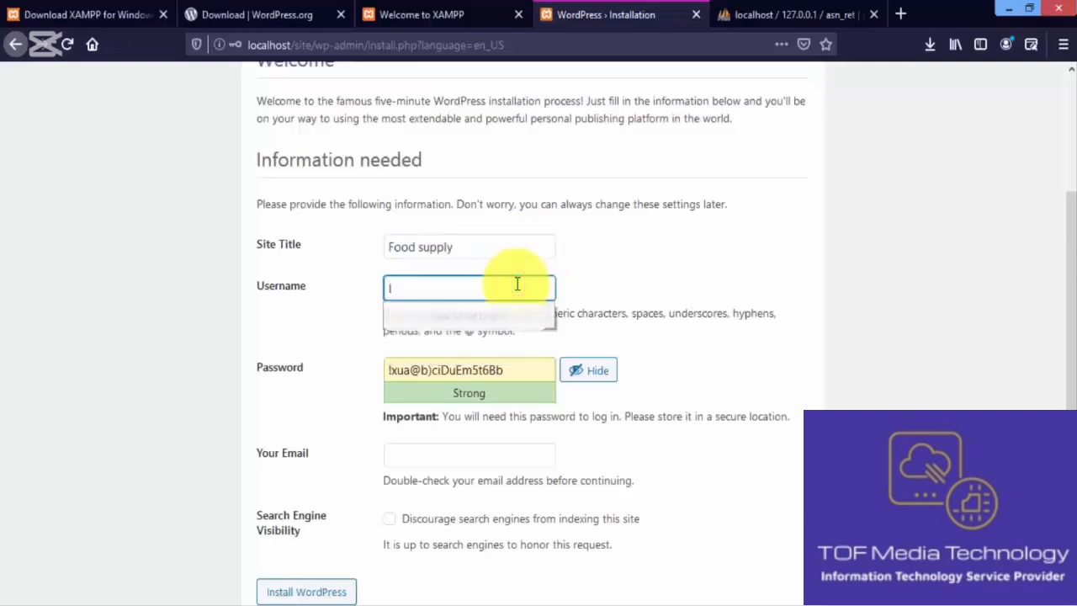
type("m")
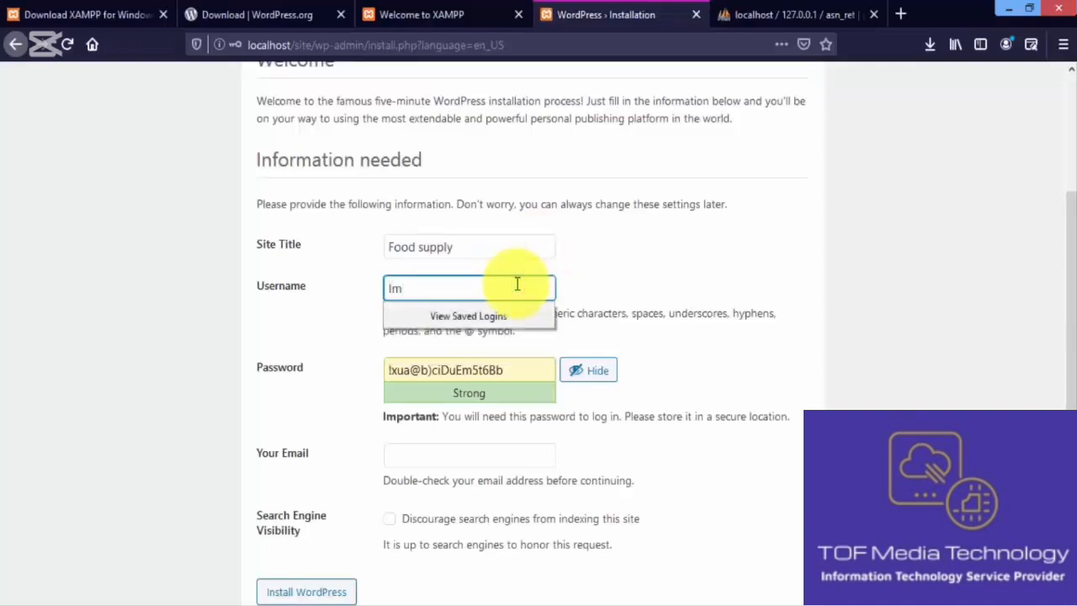
type("techgroup")
left_click(659, 345)
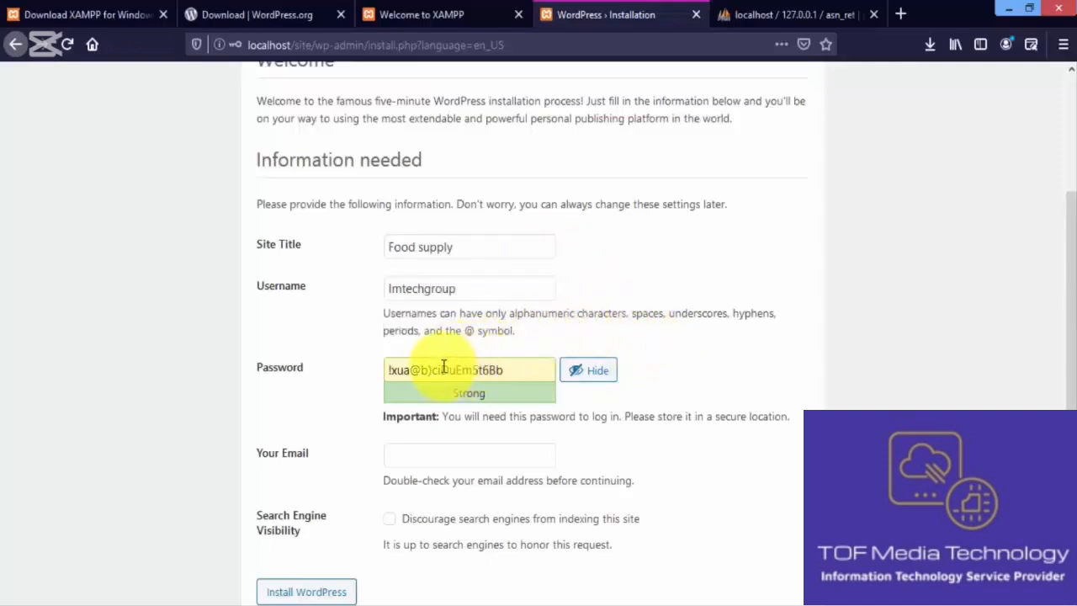
Step: Replace the generated password with the admin's own weak password and confirm its use
triple_click(517, 371)
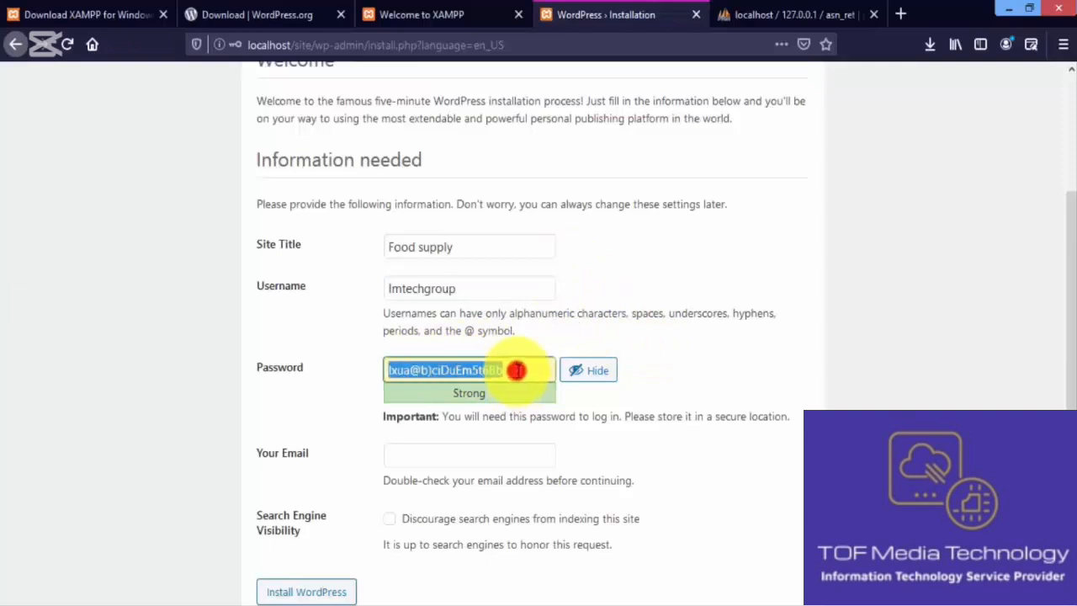
left_click(587, 373)
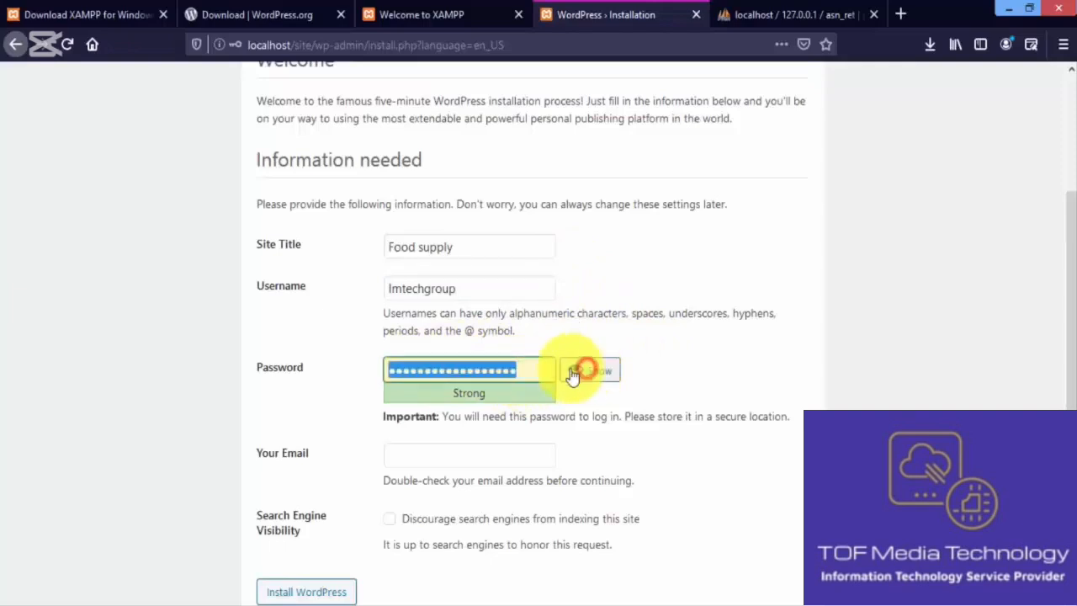
left_click(580, 375)
left_click(580, 375)
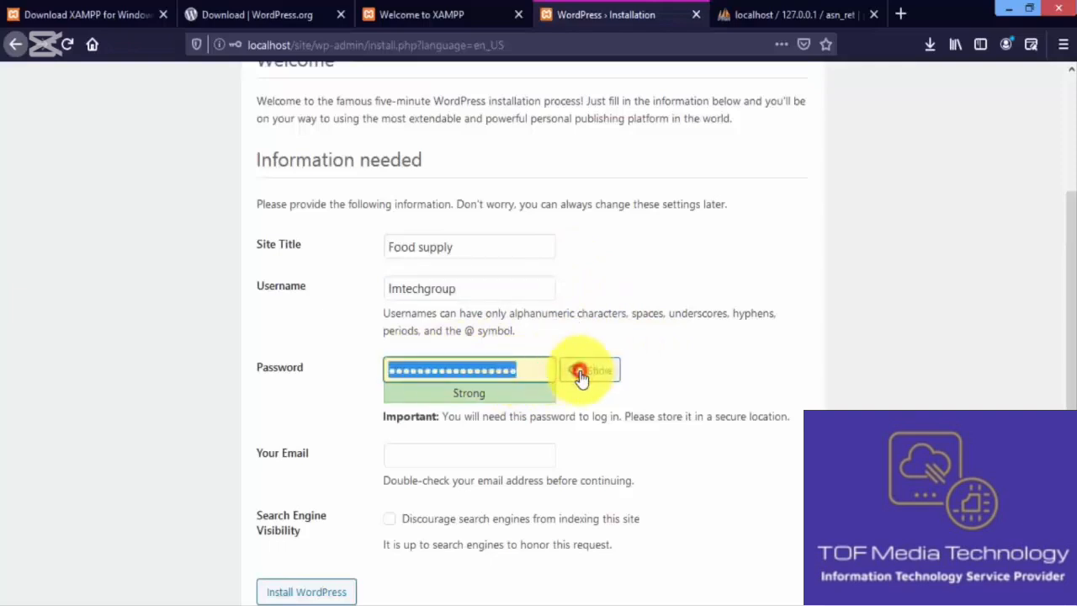
double_click(542, 367)
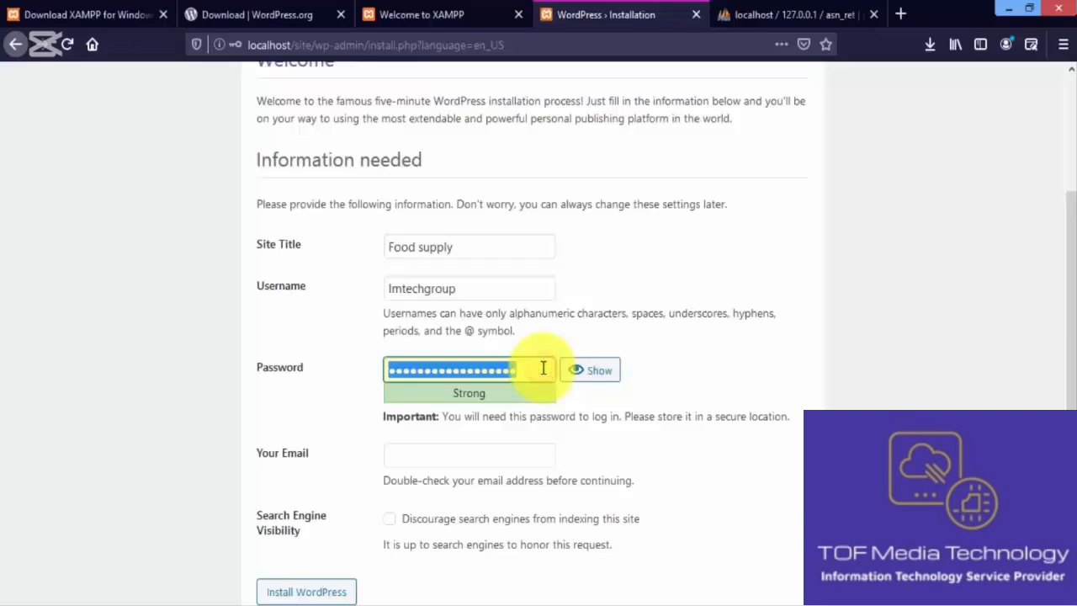
type("123")
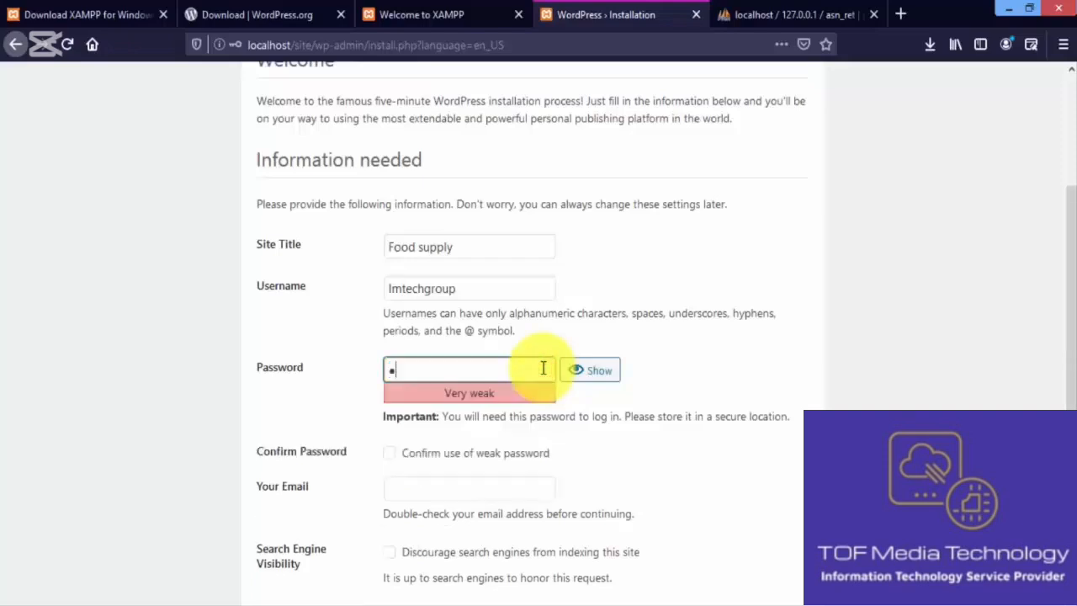
key("BackSpace")
key("BackSpace")
key("BackSpace")
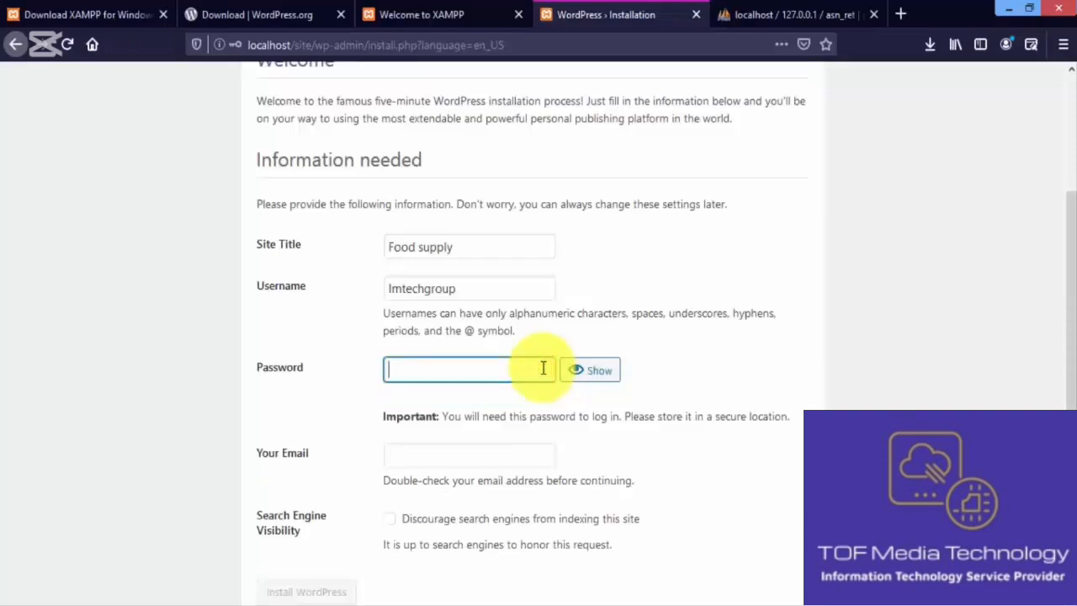
type("12345")
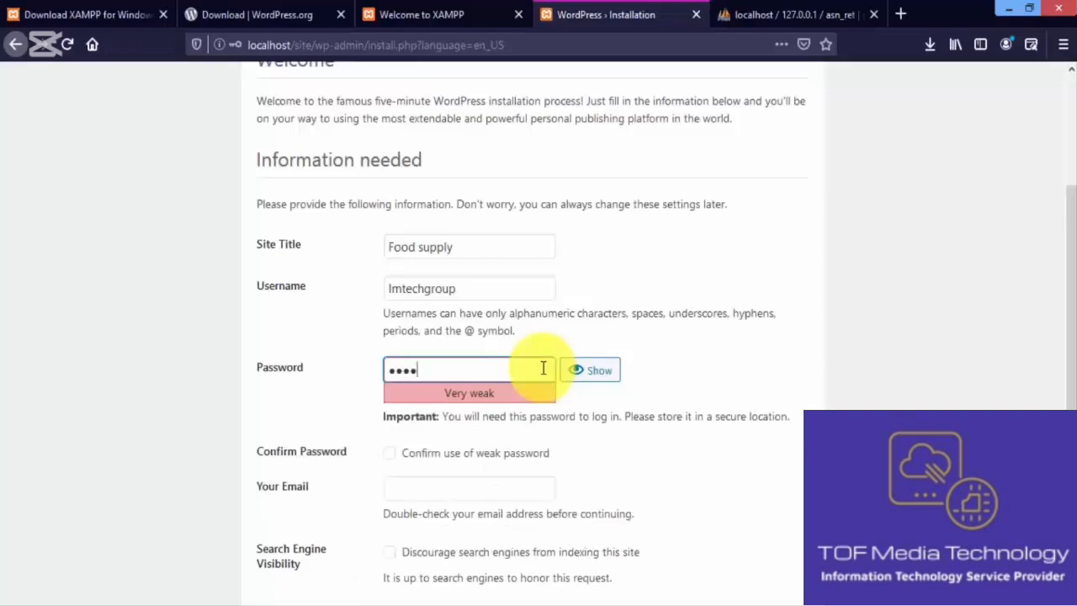
type("67890")
left_click_drag(520, 368, 388, 370)
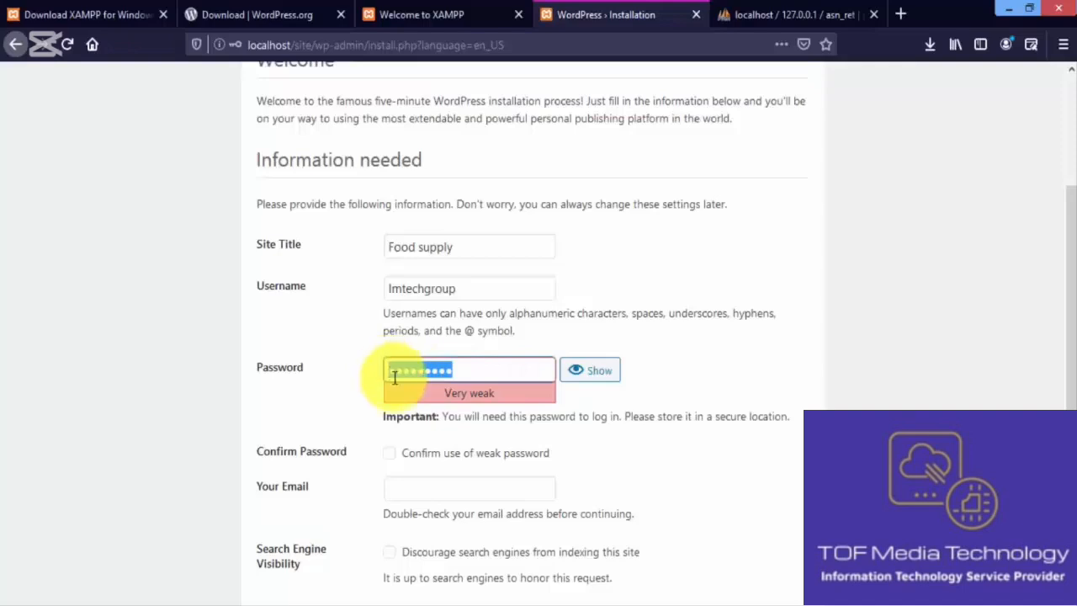
scroll(1067, 272, "down", 2)
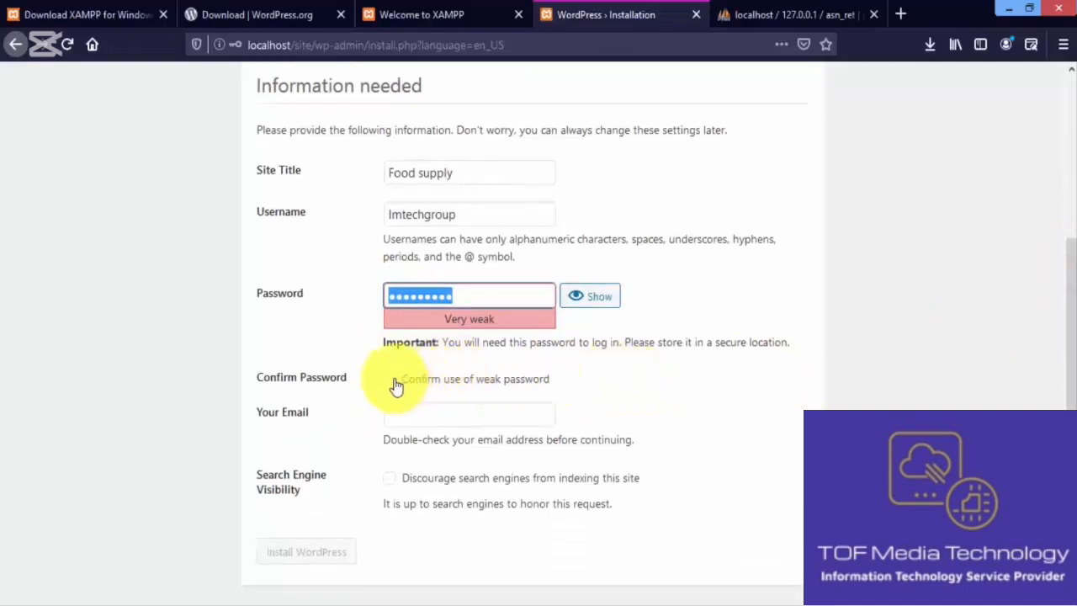
left_click(389, 381)
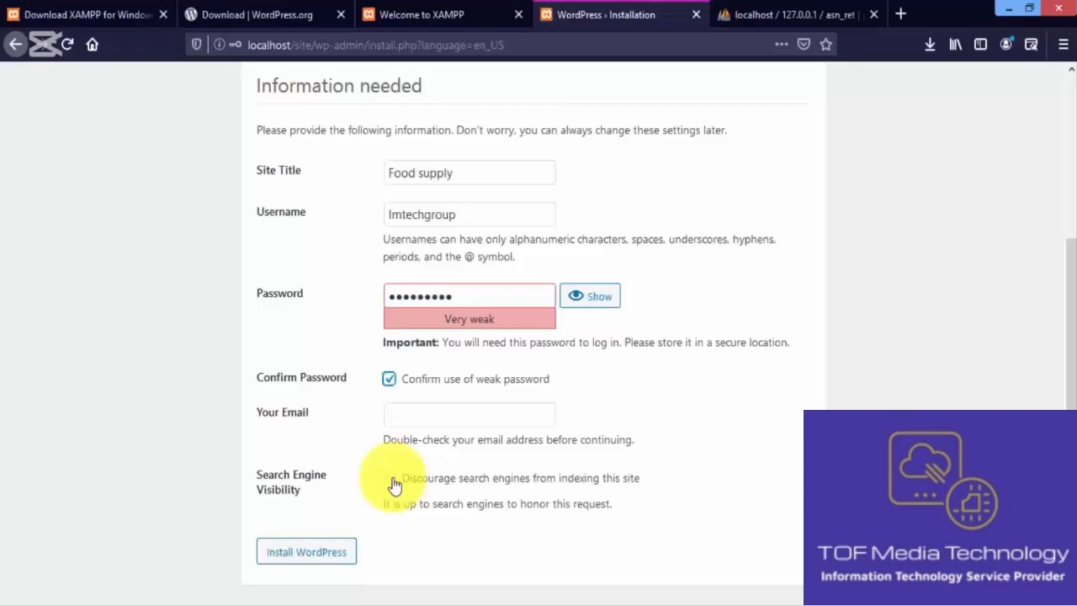
Step: Submit the install form, declining Firefox's offer to save the login
left_click(307, 552)
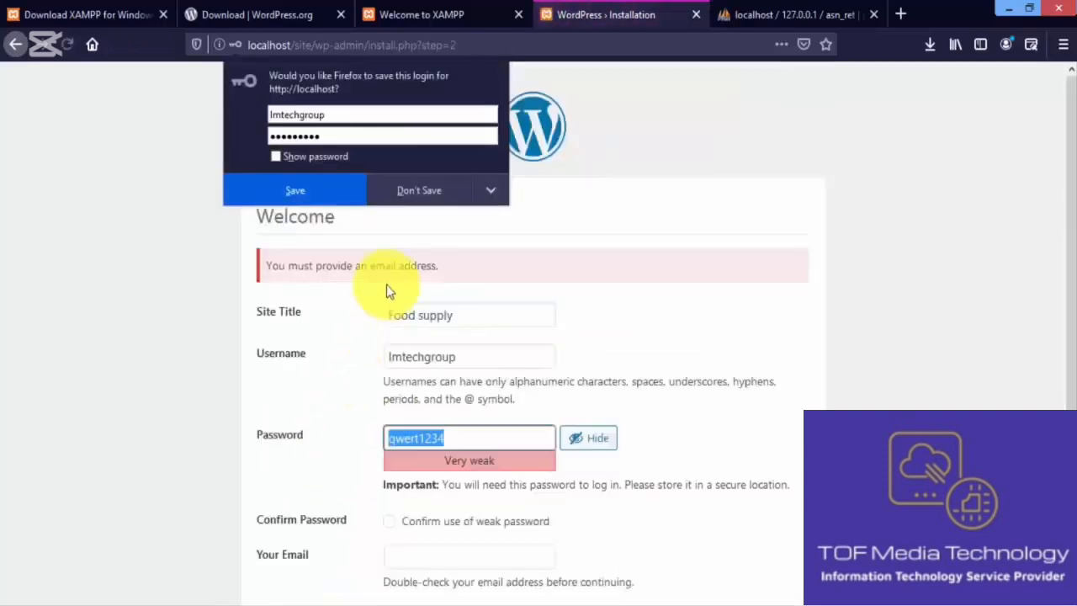
left_click(425, 189)
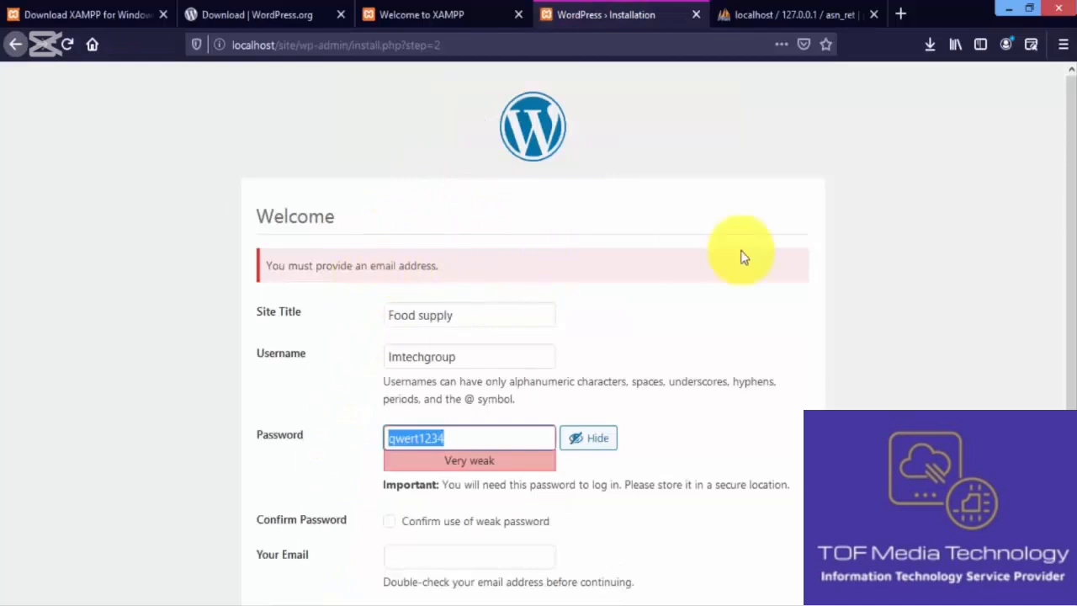
left_click_drag(1073, 209, 1068, 348)
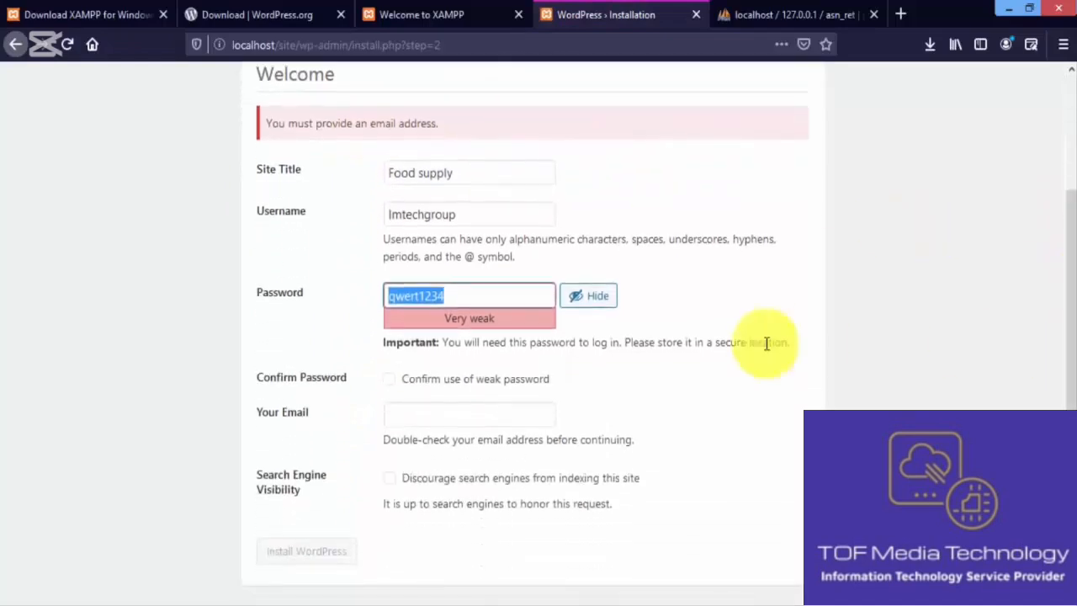
Step: Fill in the admin e-mail address, reconfirm the weak password, and resubmit the installation
left_click(476, 418)
type("i")
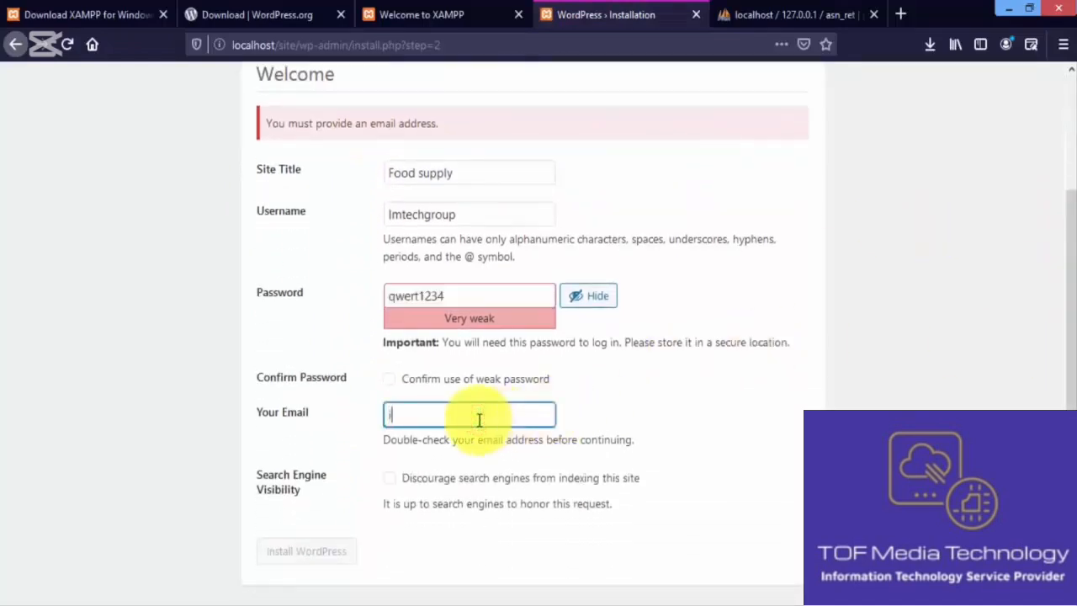
type("nfo@domain.com")
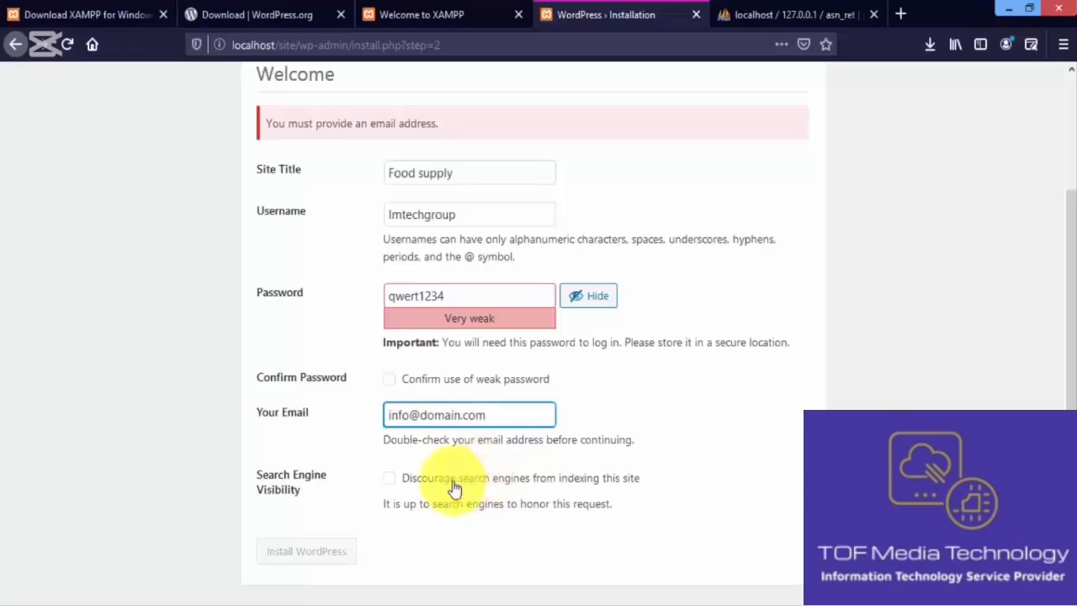
left_click(389, 378)
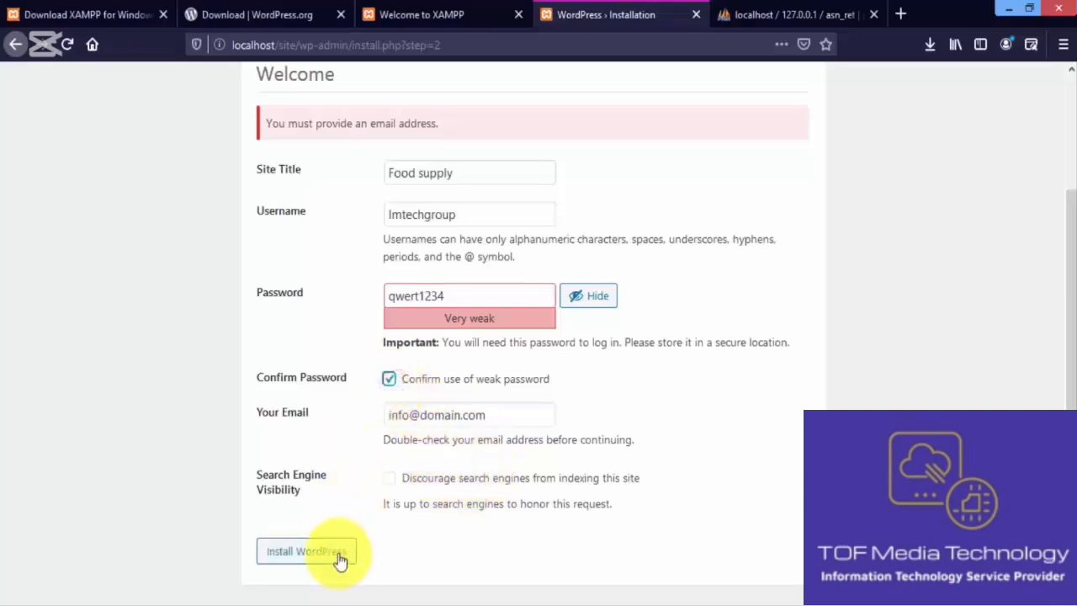
left_click(337, 553)
left_click(409, 197)
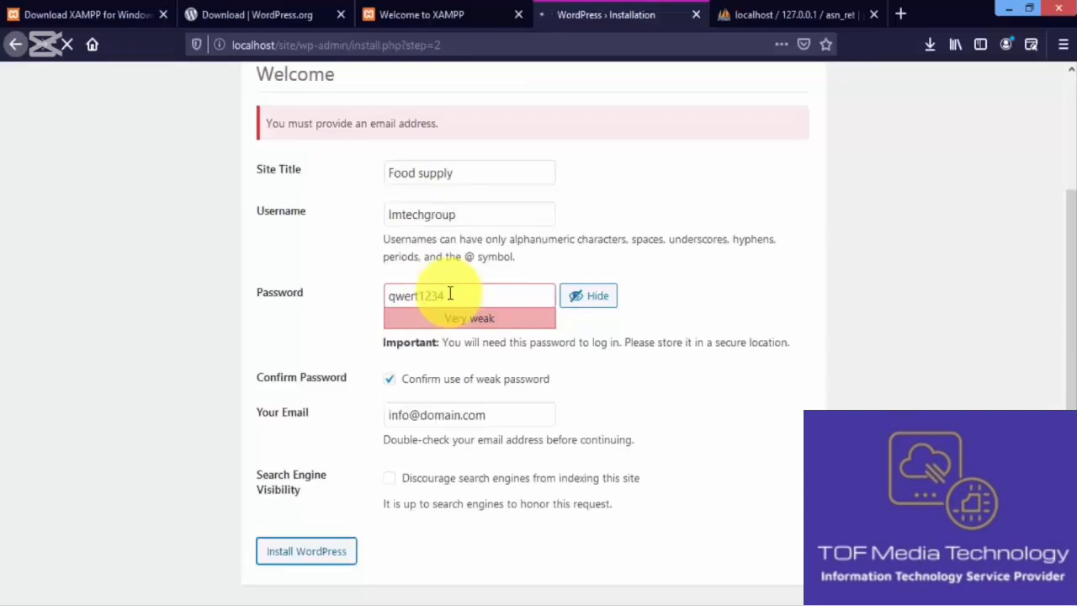
Step: From the Success page, log in with the admin username and password to reach the dashboard
left_click(748, 252)
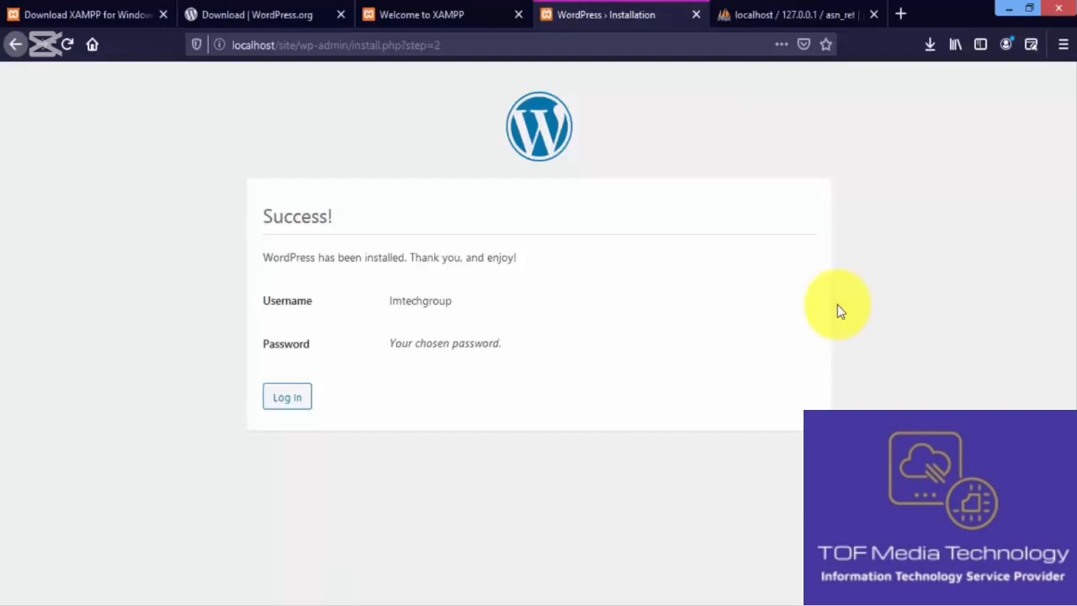
left_click(300, 403)
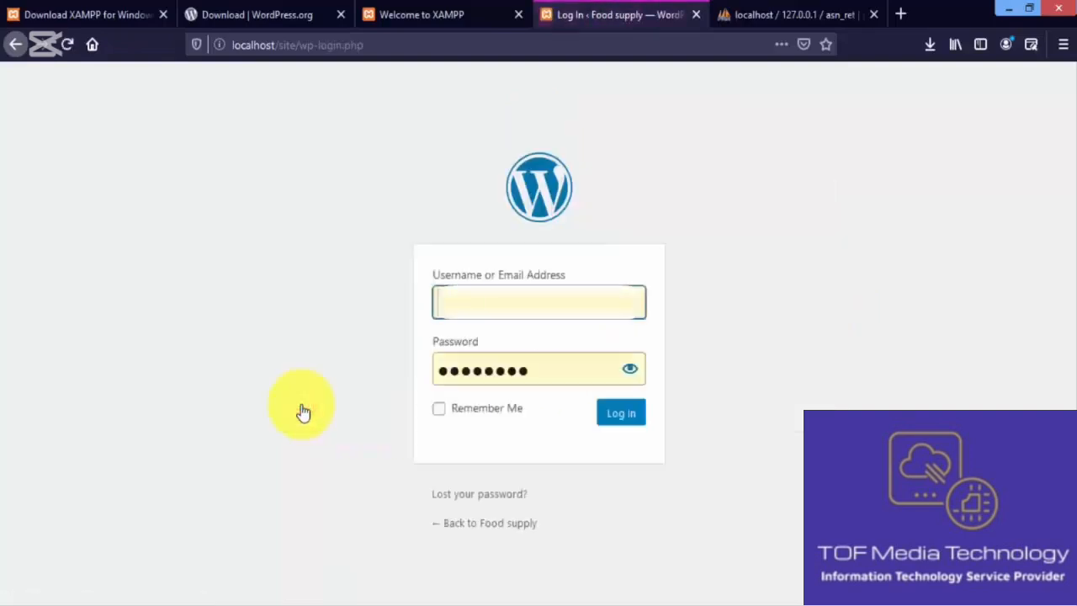
left_click(470, 301)
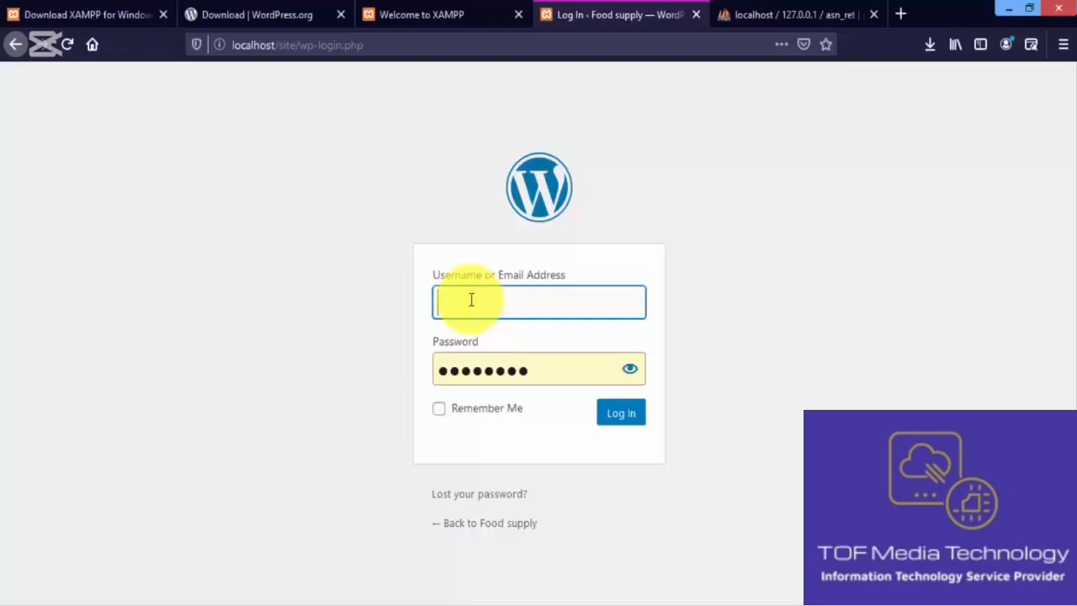
left_click(471, 299)
type("lm")
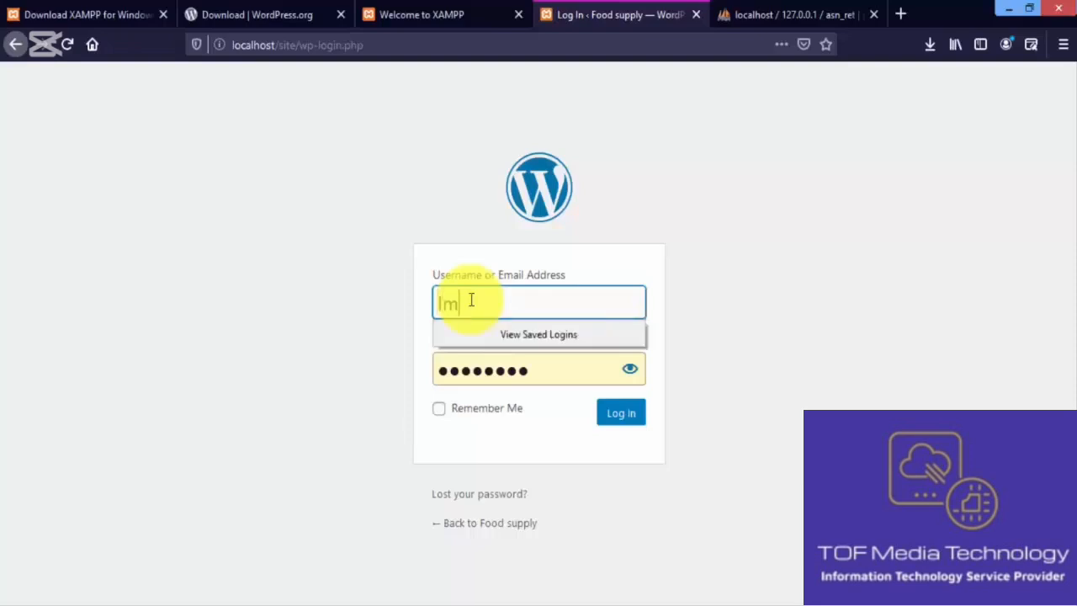
type("techgroup")
left_click(529, 370)
key("ctrl+a")
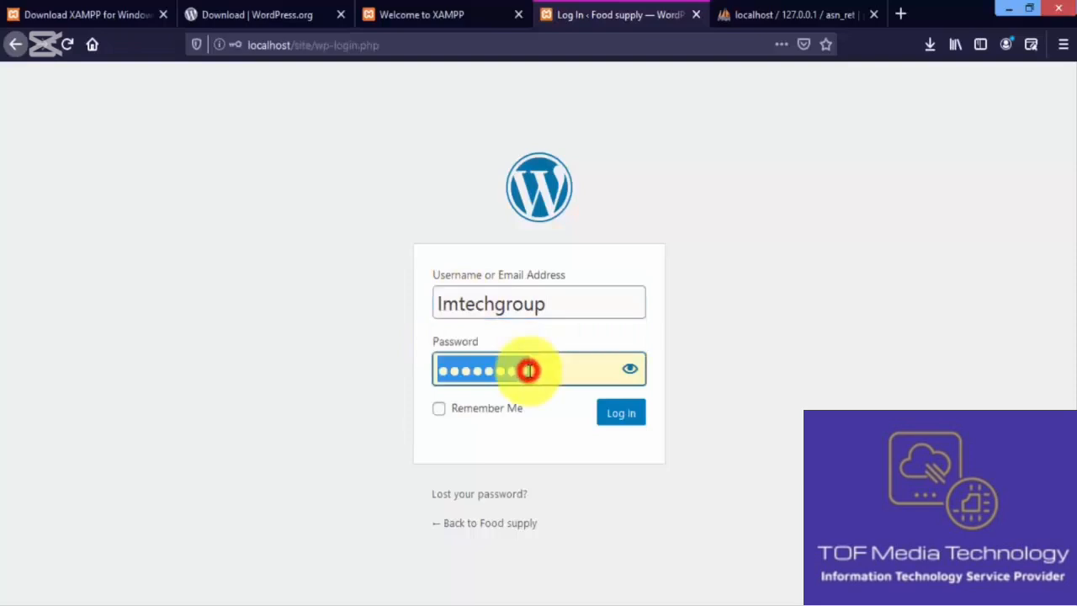
type("123456789")
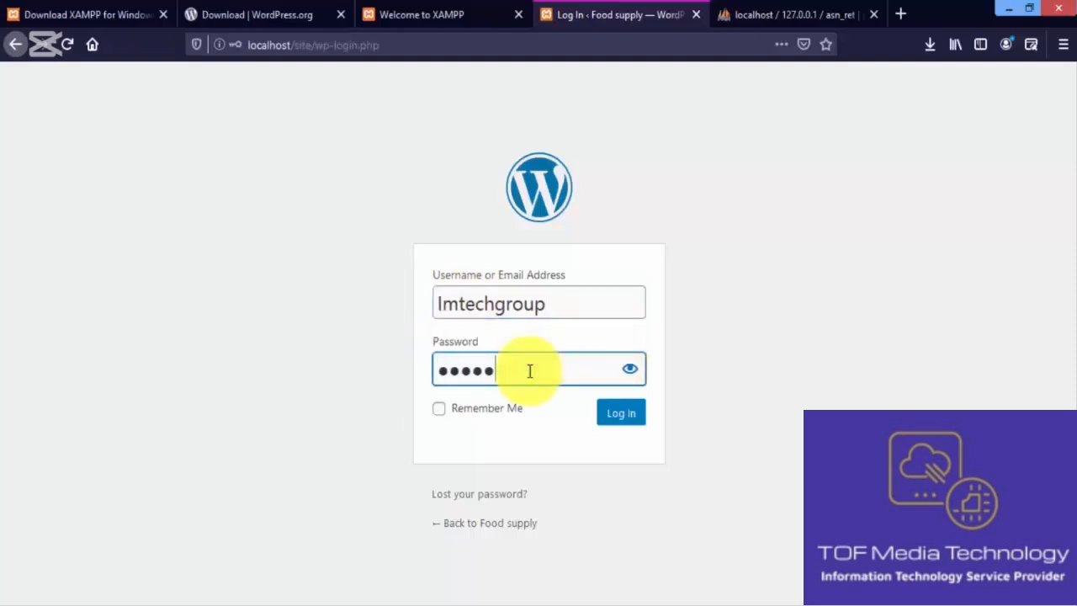
left_click(508, 409)
left_click(608, 416)
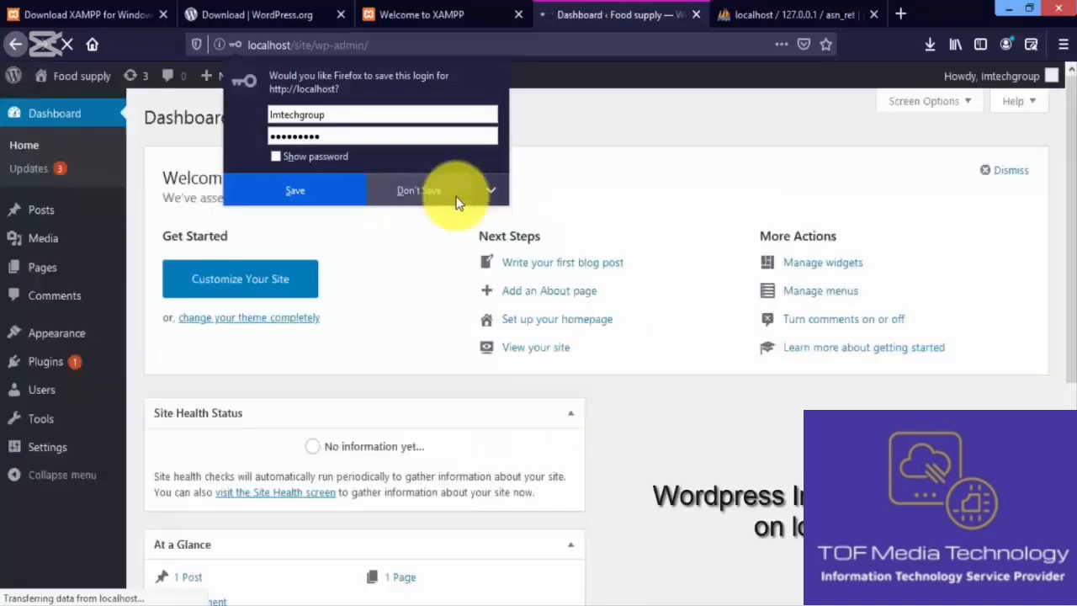
Step: Decline saving the login, then open the dashboard Home link in a new tab and switch to it
left_click(457, 202)
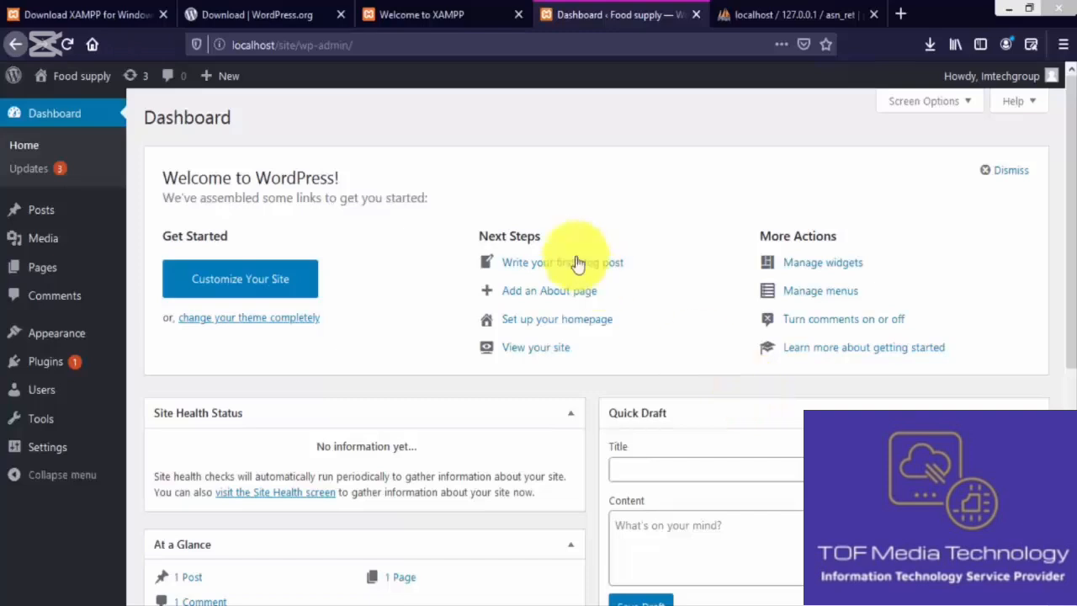
right_click(48, 146)
left_click(89, 156)
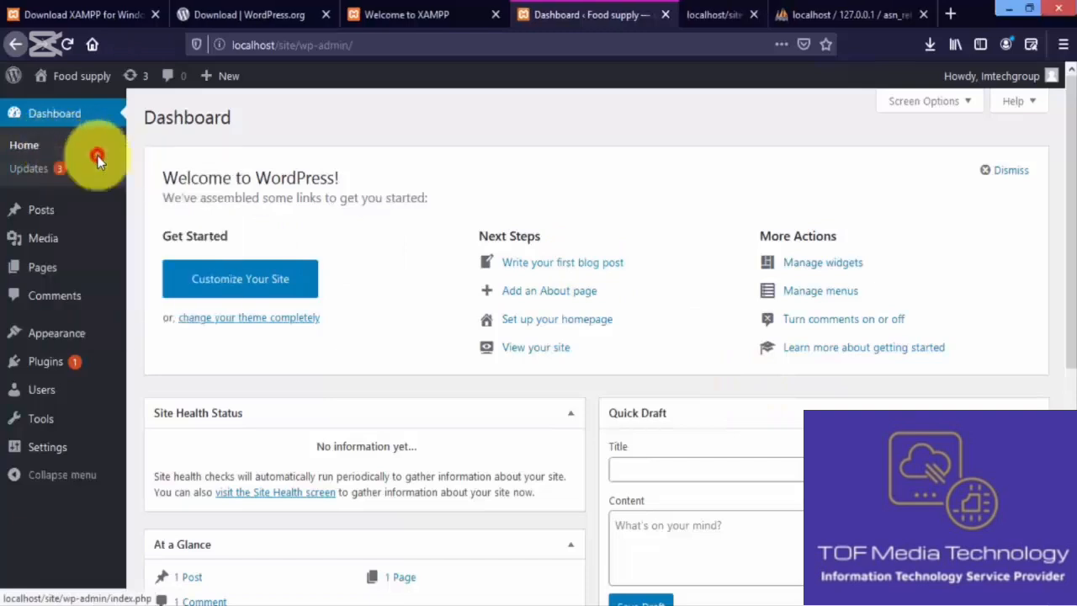
left_click(698, 12)
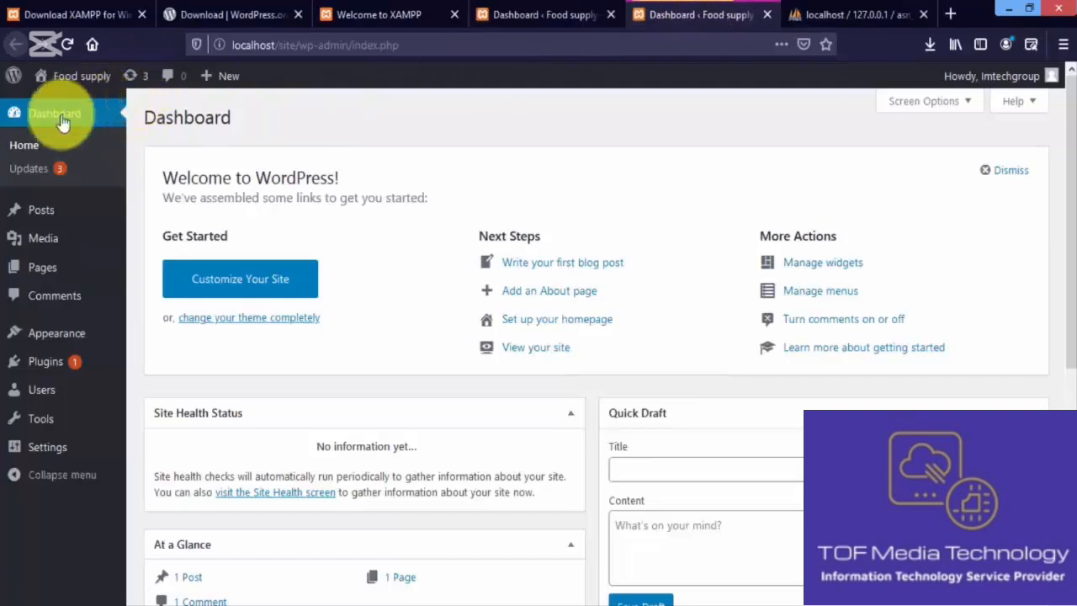
Step: Visit the Food supply front page showing the Hello world! post, then return to the dashboard tab
mouse_move(74, 88)
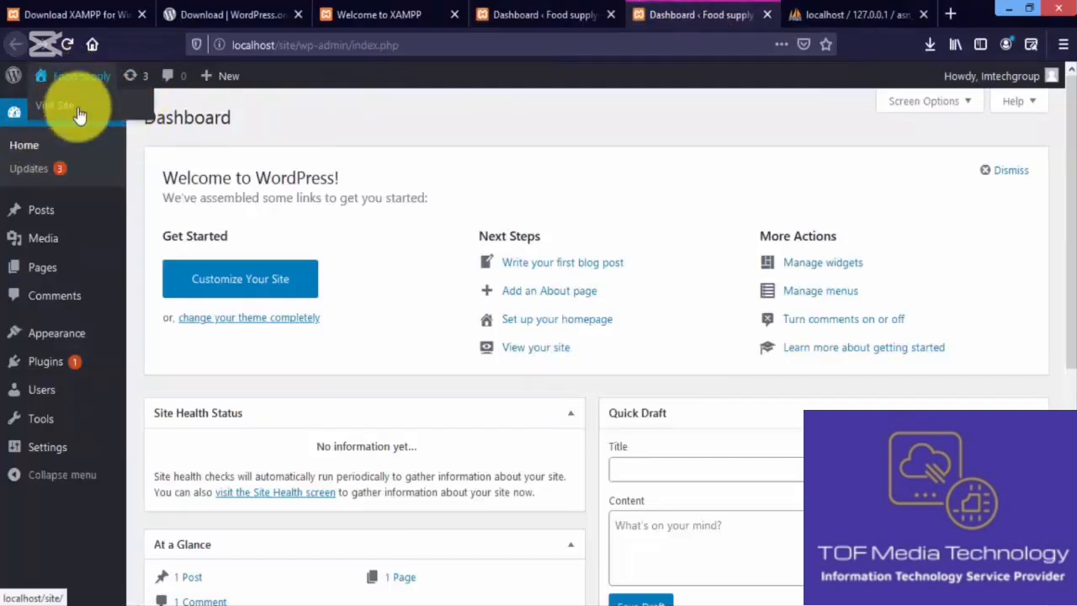
left_click(74, 107)
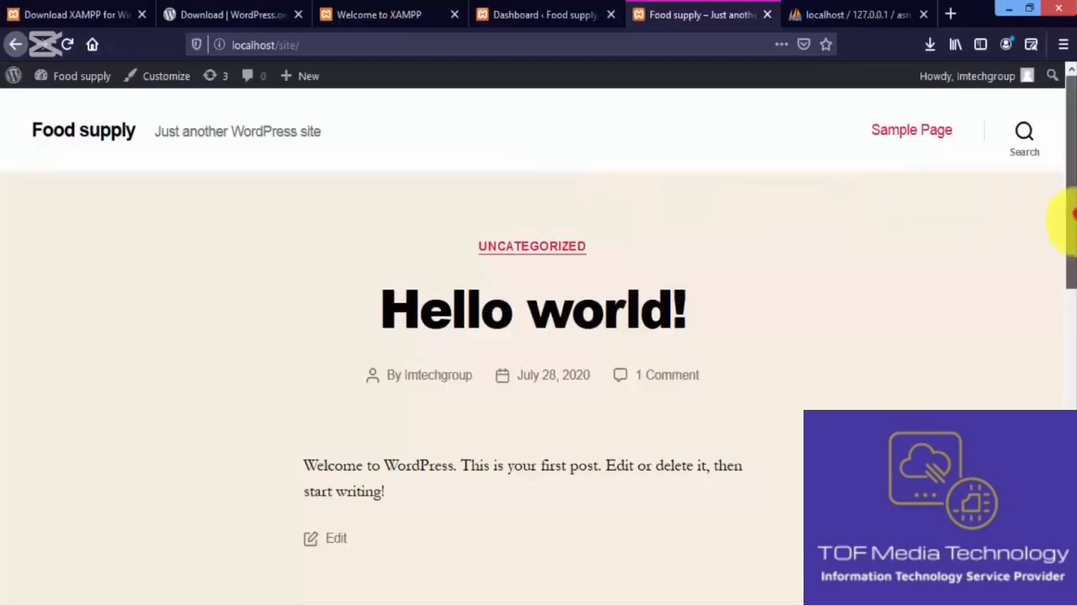
left_click_drag(1069, 216, 1064, 93)
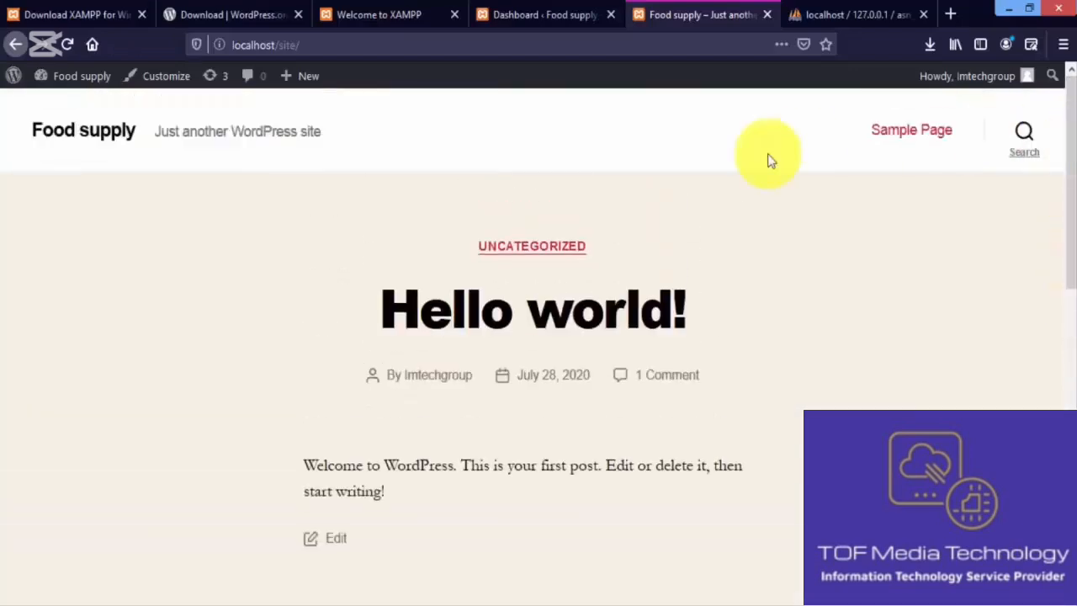
left_click(535, 15)
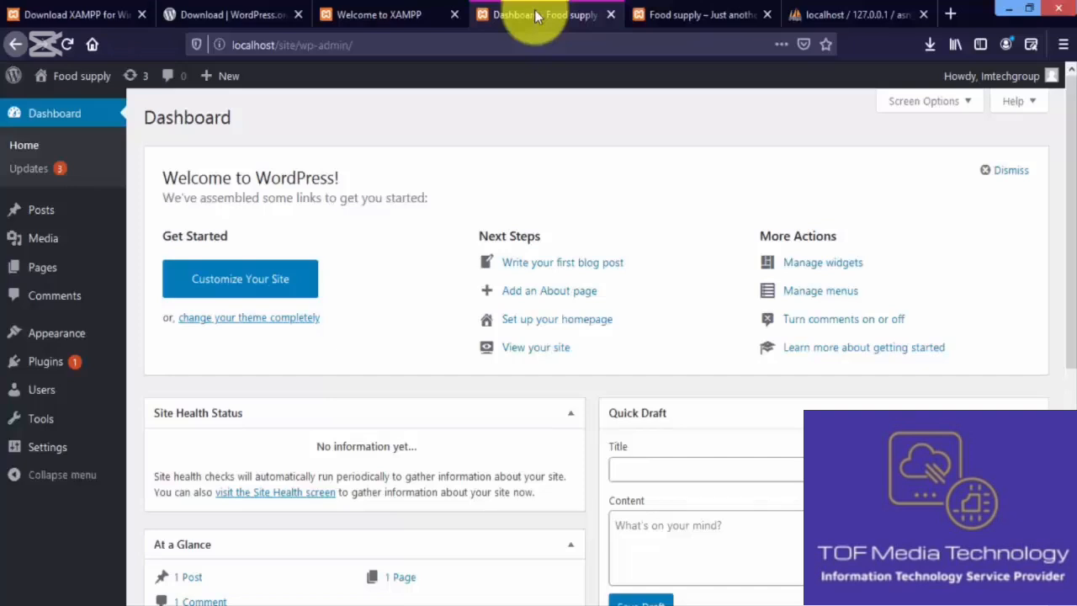
key("ctrl+Tab")
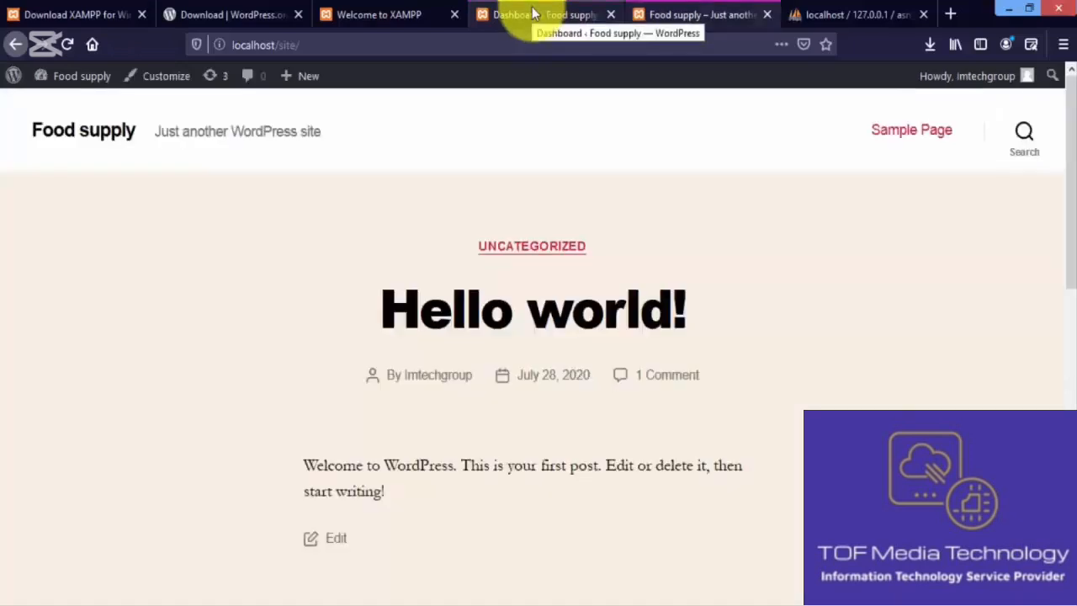
left_click(531, 13)
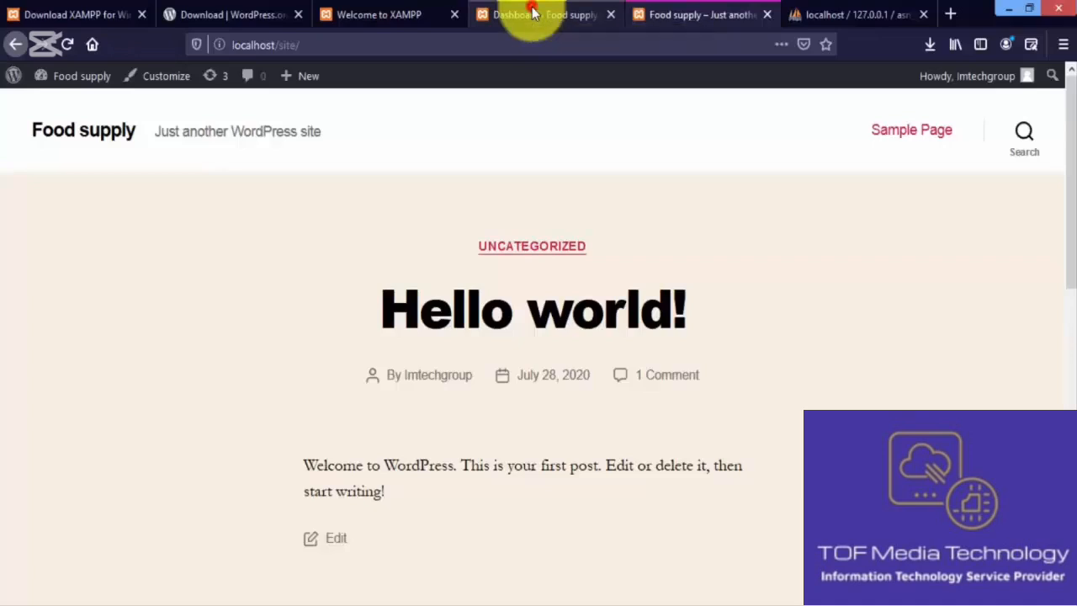